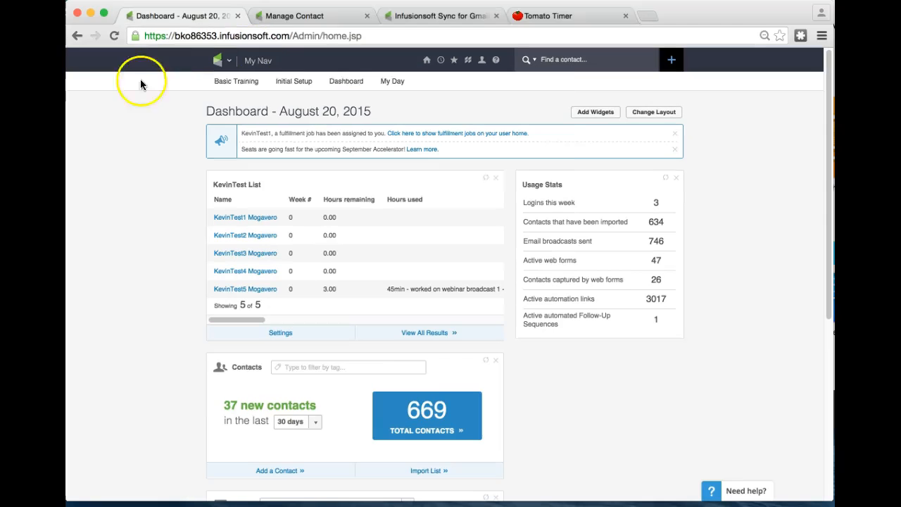
Open the marketing templates and start a new email template
left_click(222, 65)
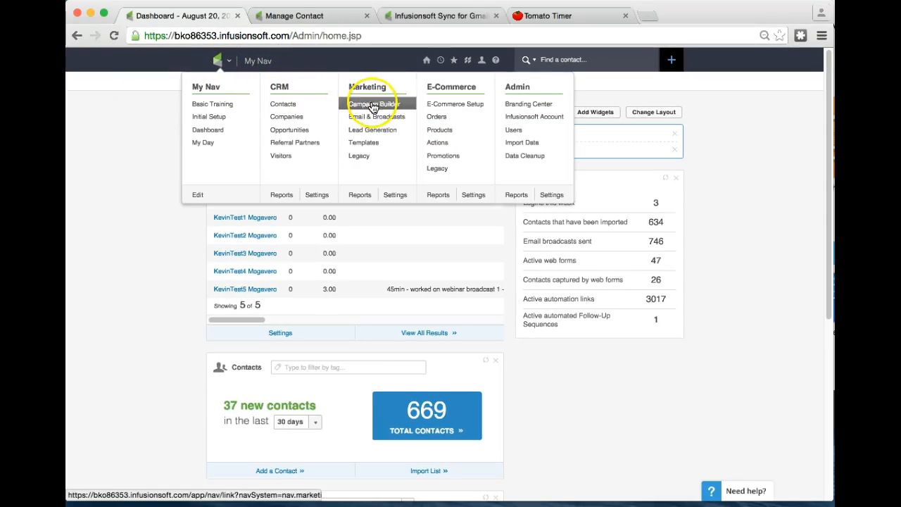
left_click(366, 142)
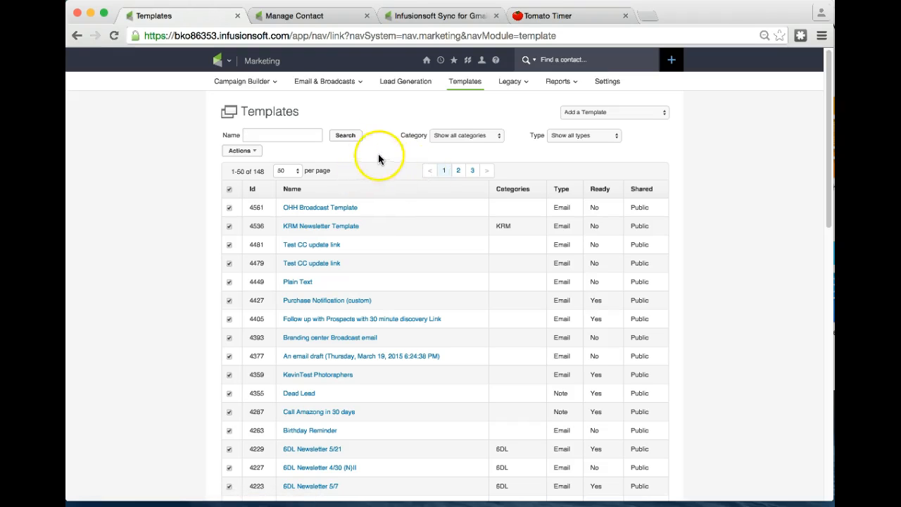
left_click(605, 112)
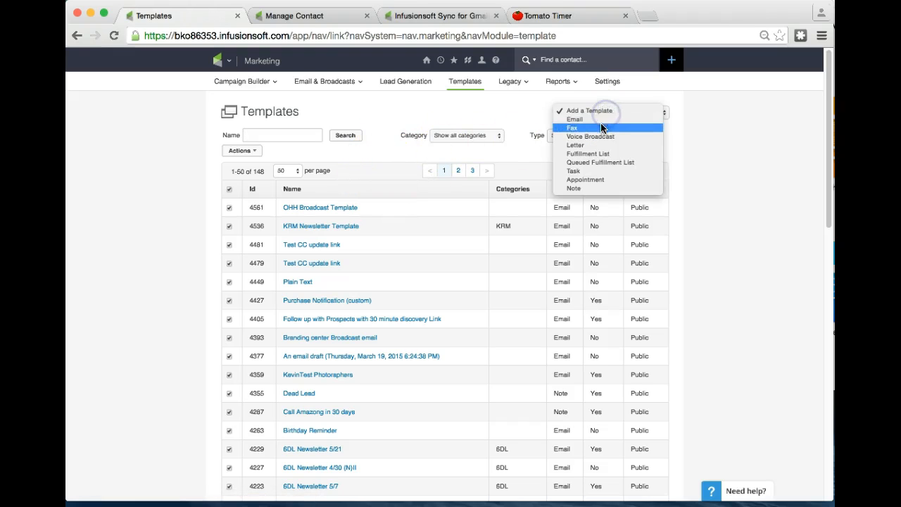
left_click(594, 119)
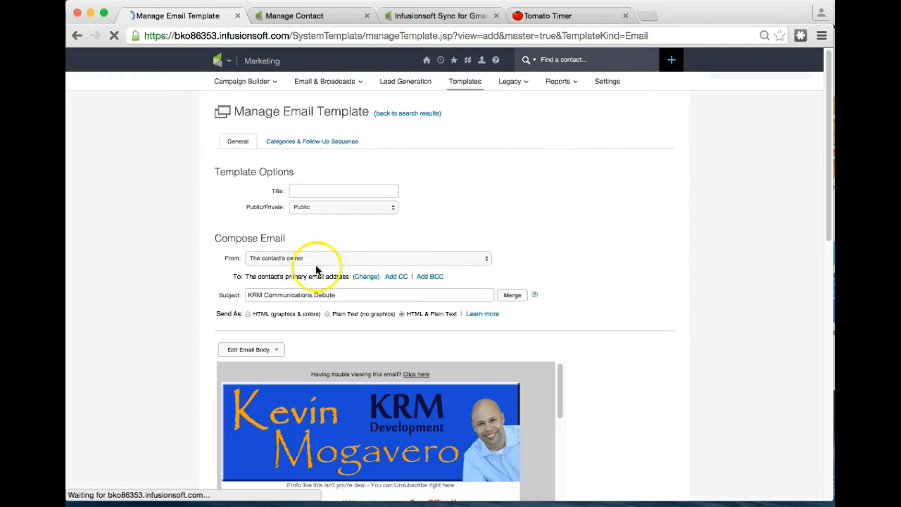
Add a CC recipient to the email template using the contact's Email Address 2 merge field
scroll(568, 252, "down", 2)
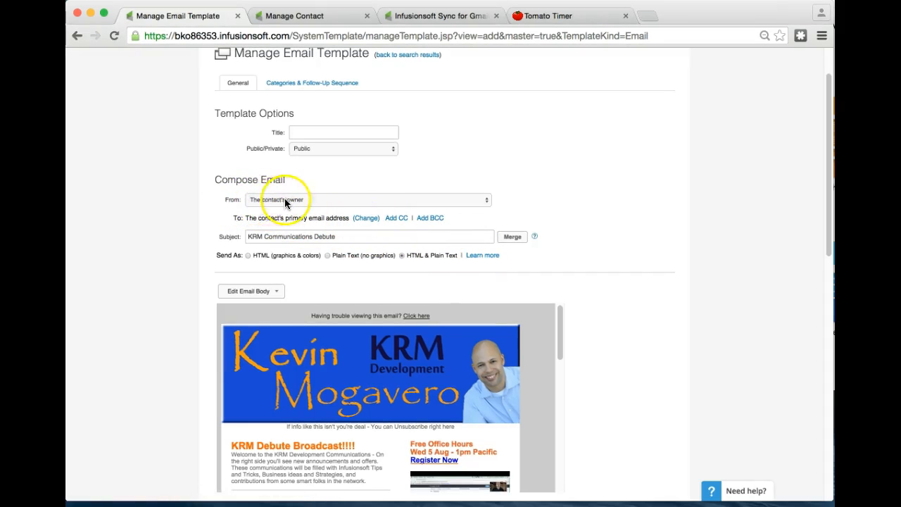
left_click_drag(238, 217, 323, 219)
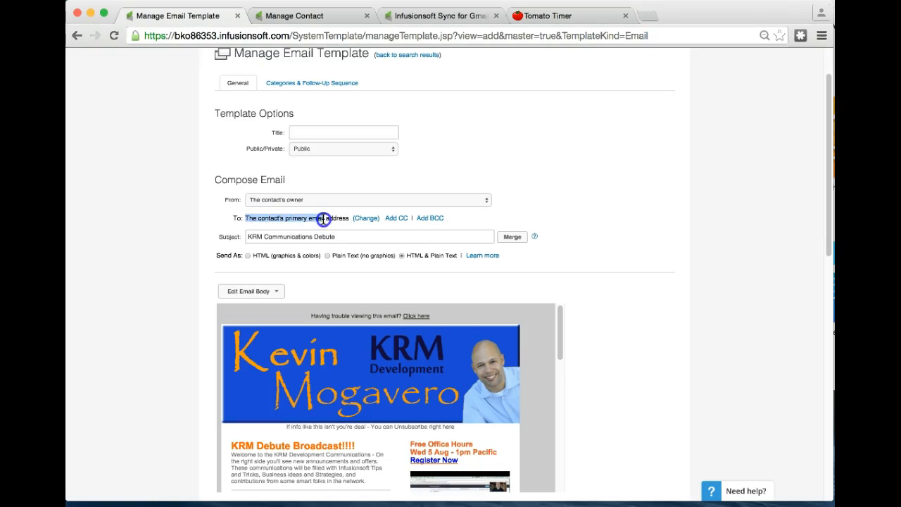
left_click(396, 221)
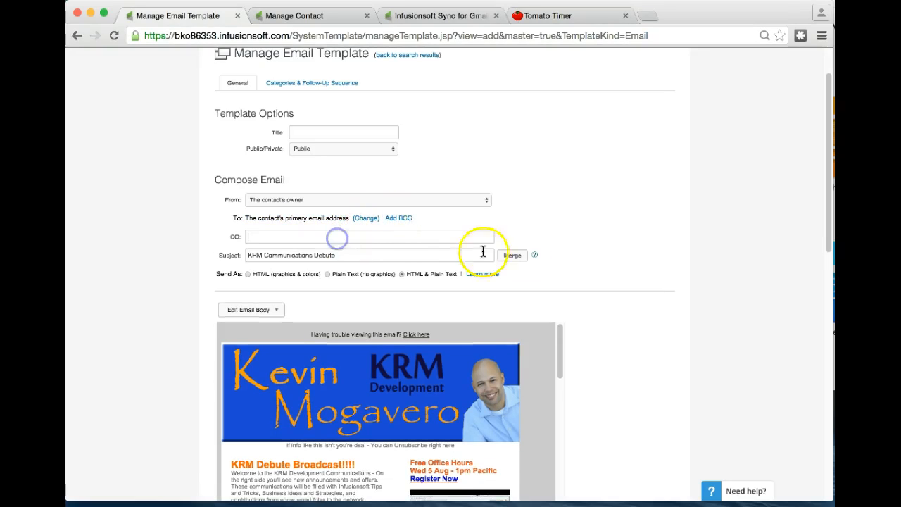
left_click(514, 257)
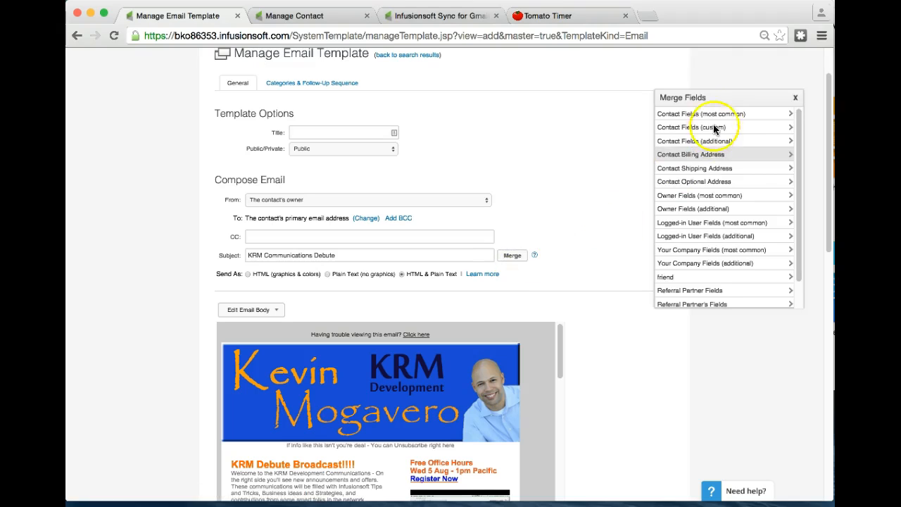
left_click(690, 142)
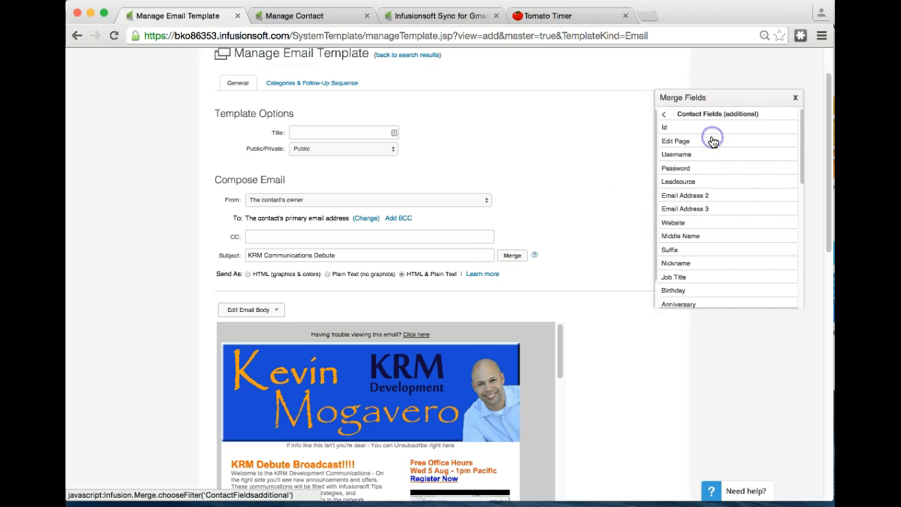
left_click(710, 200)
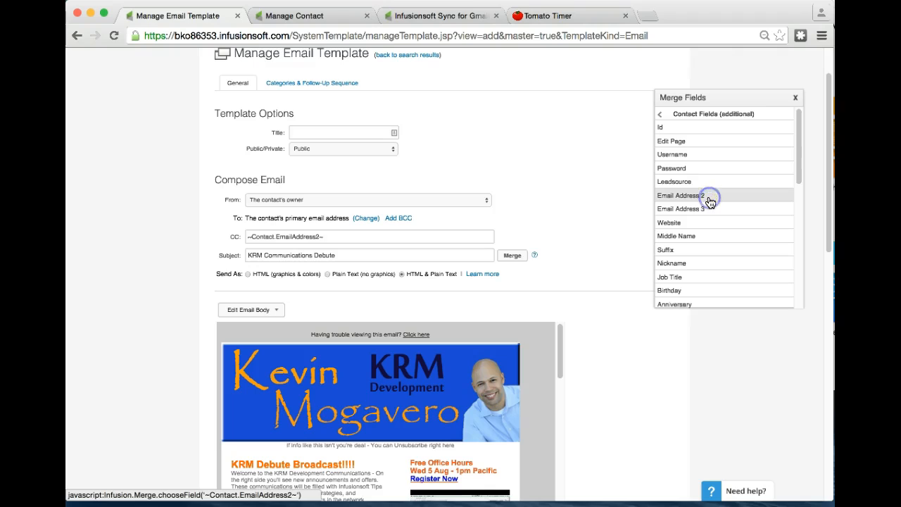
Add a BCC recipient with the owner's e-mail address and close the merge field list
left_click(401, 218)
left_click(331, 253)
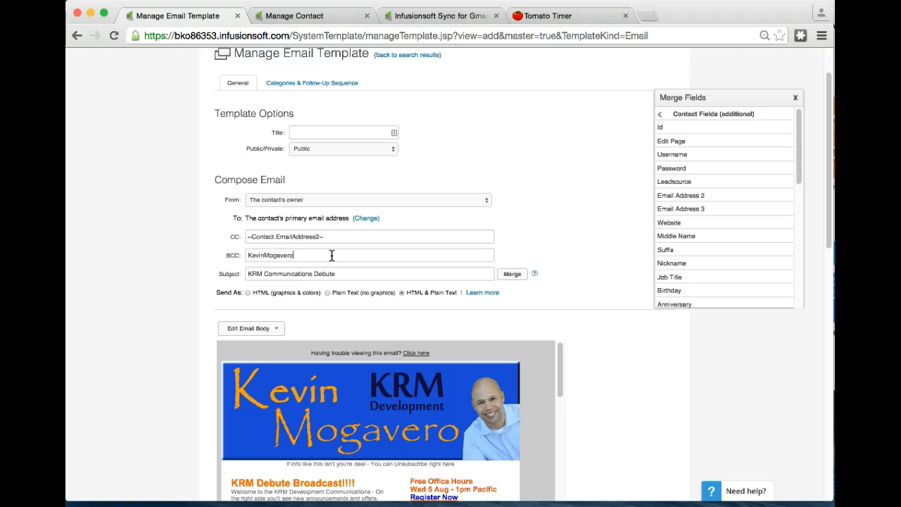
left_click(555, 239)
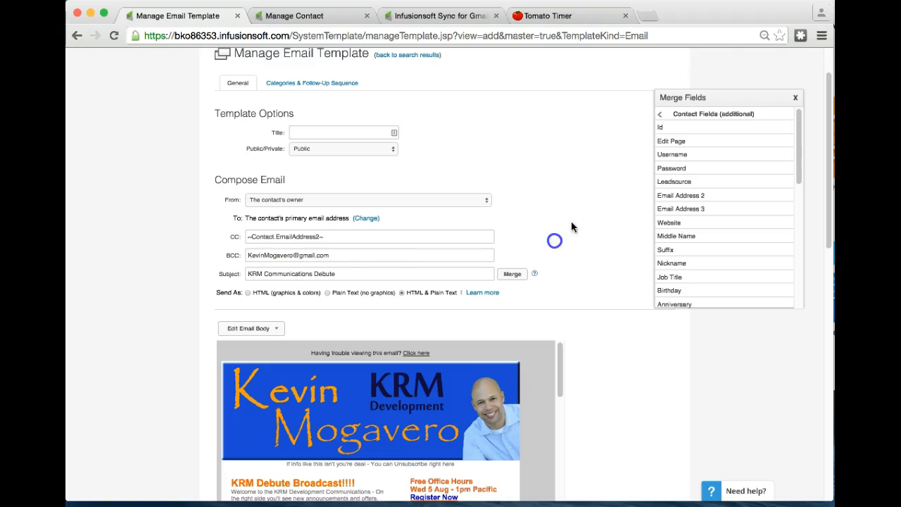
left_click(798, 99)
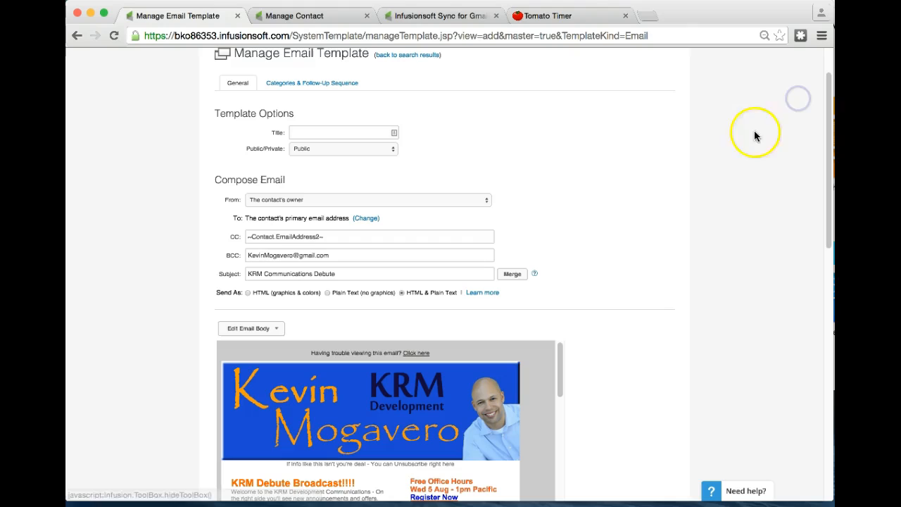
left_click(578, 250)
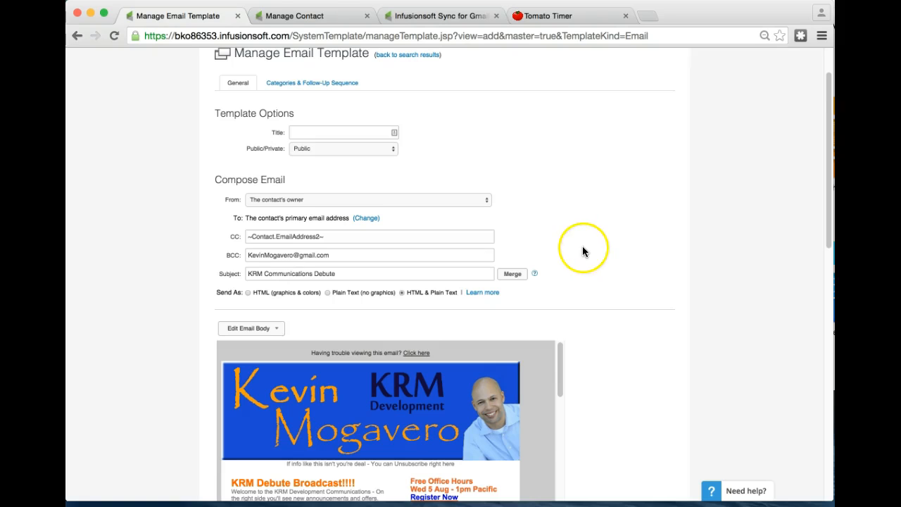
Title the template "CC & BCC Example", save it and return to the template list
scroll(579, 254, "up", 2)
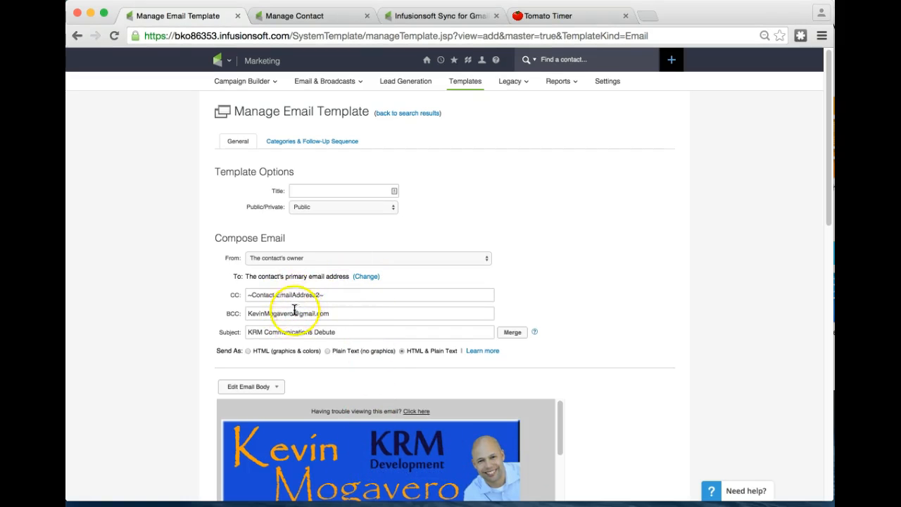
scroll(604, 328, "down", 15)
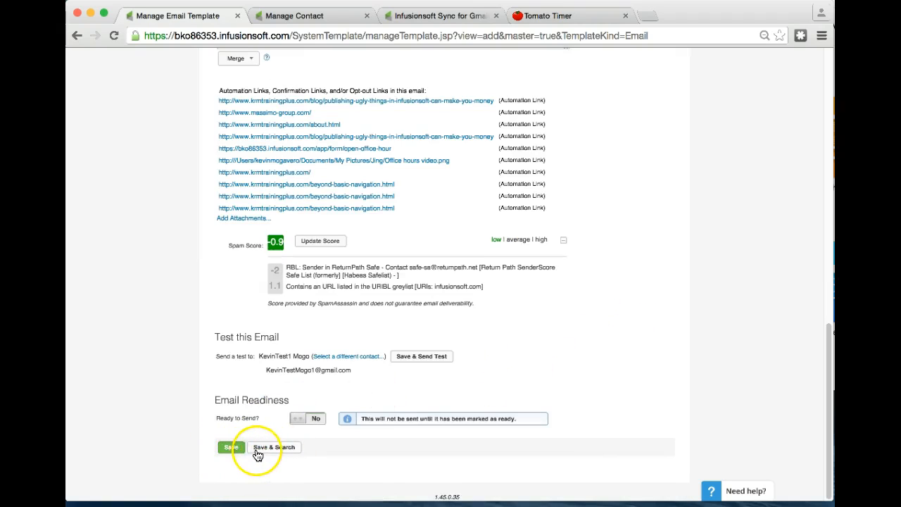
left_click(228, 451)
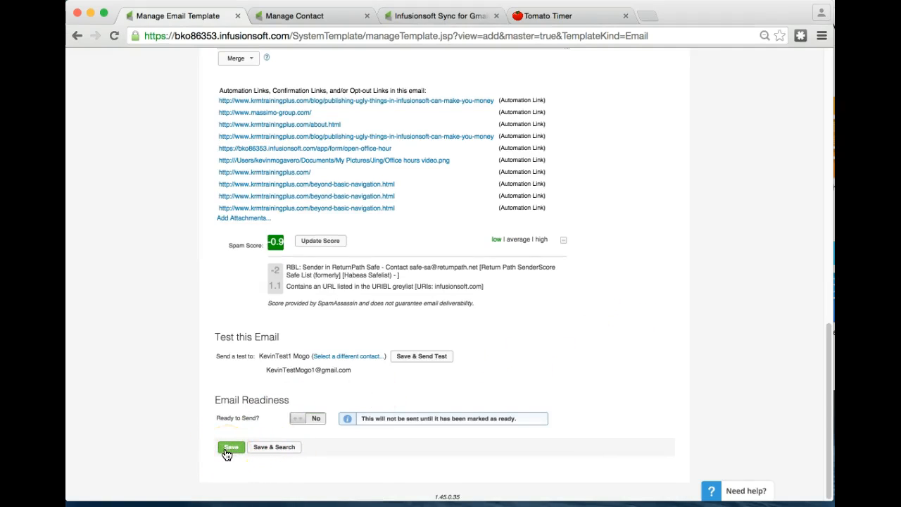
left_click(341, 185)
type("CC & BCC Example")
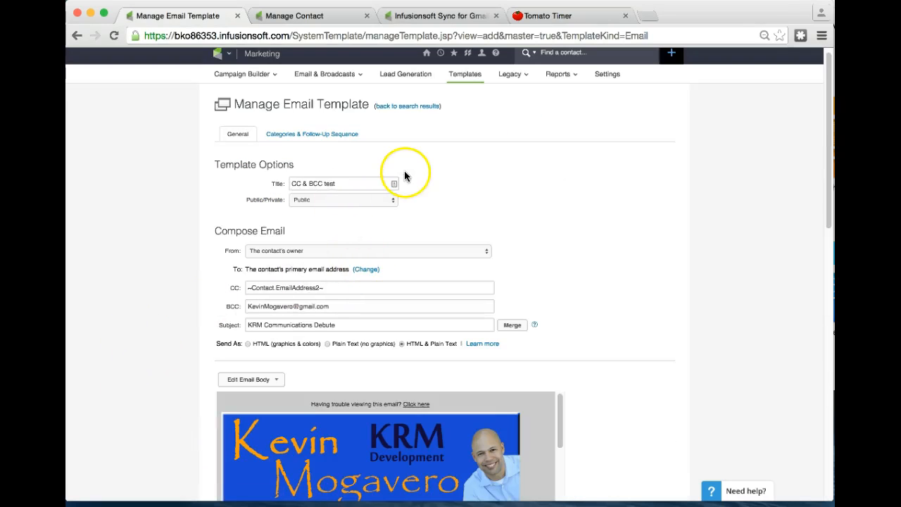
left_click(550, 197)
scroll(552, 197, "down", 10)
scroll(570, 287, "down", 6)
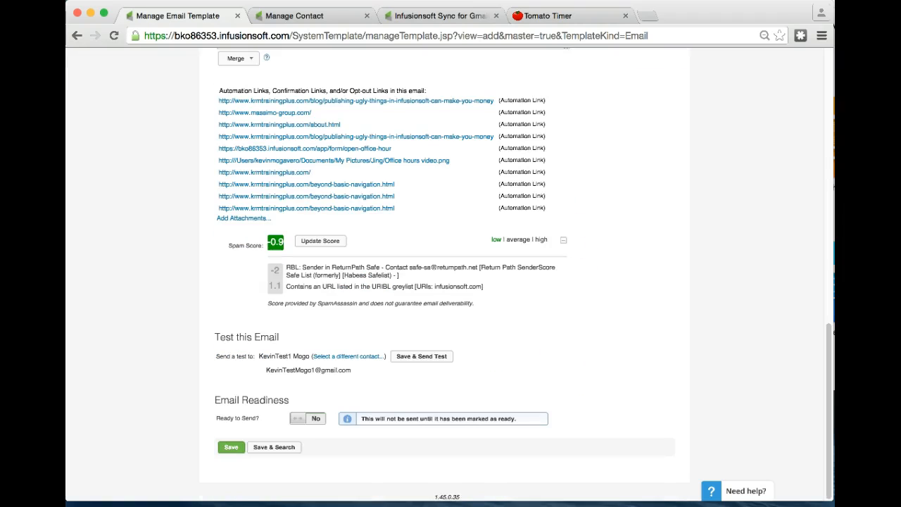
left_click(274, 451)
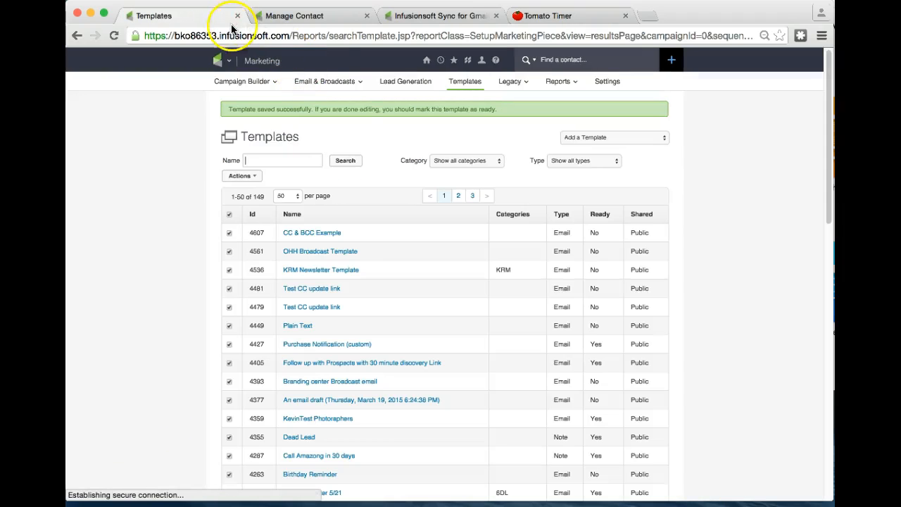
Open the Monthly Sucess Event campaign, add a new sequence to its canvas and open that sequence
left_click(244, 81)
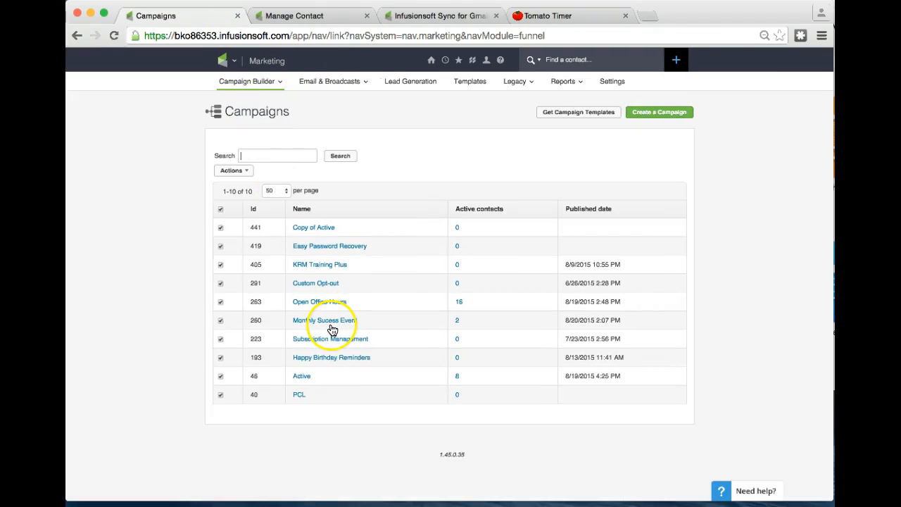
left_click(327, 322)
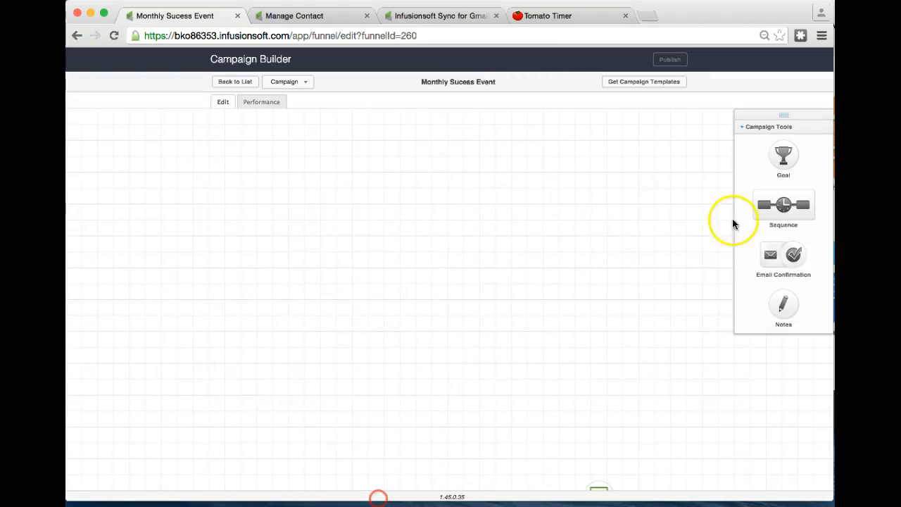
left_click_drag(768, 210, 377, 352)
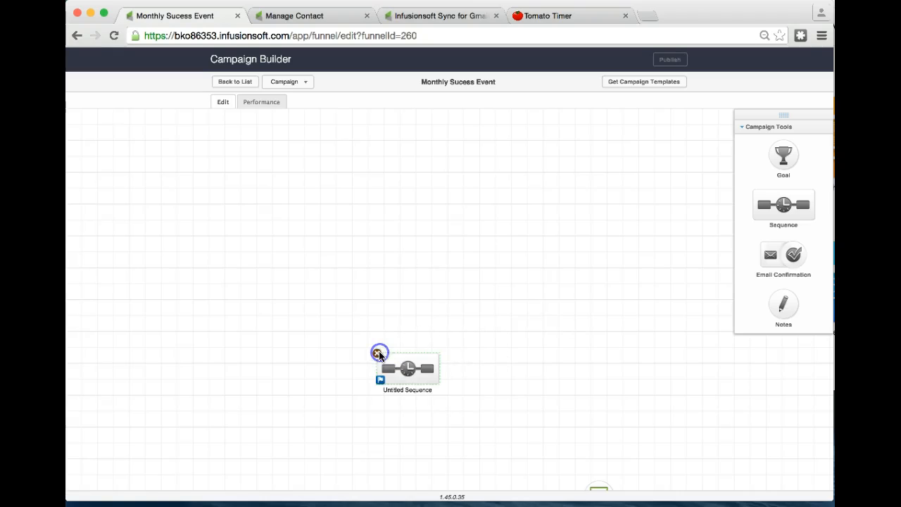
double_click(408, 373)
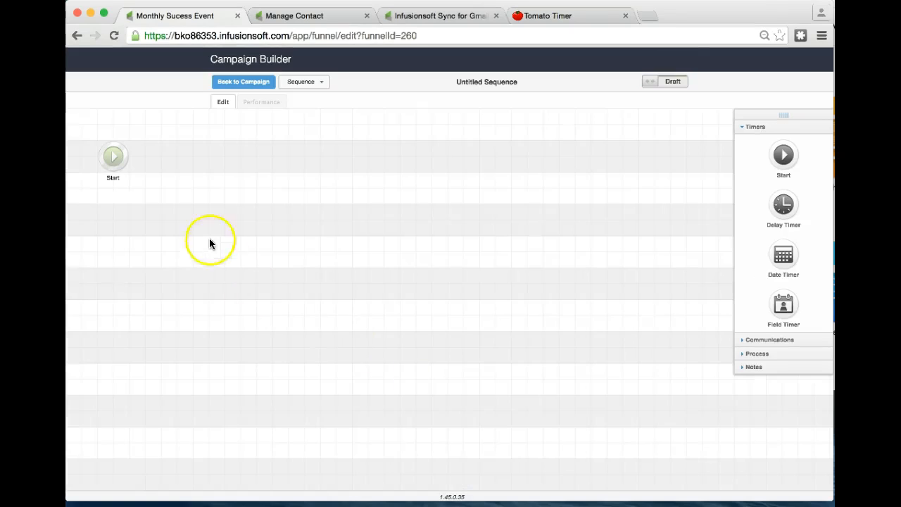
Add a legacy Action Set to the sequence directly after Start
left_click(754, 353)
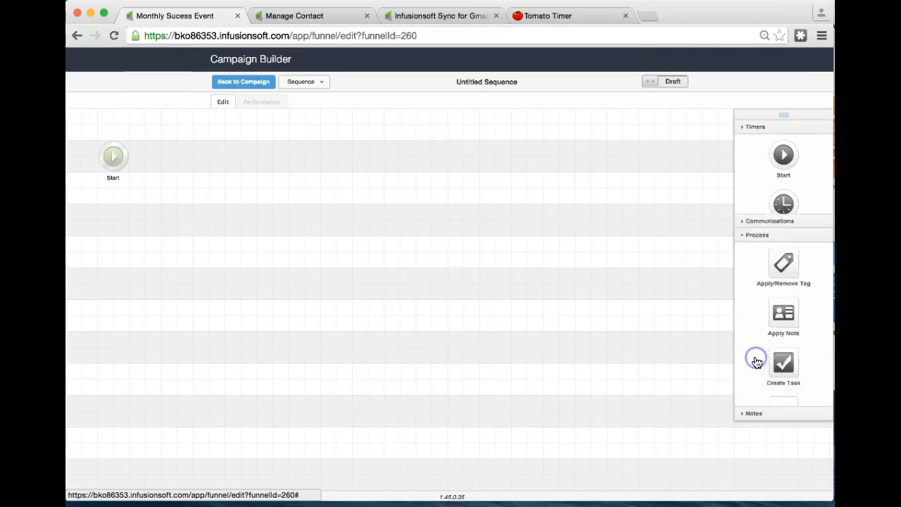
scroll(771, 423, "down", 5)
left_click_drag(773, 417, 208, 163)
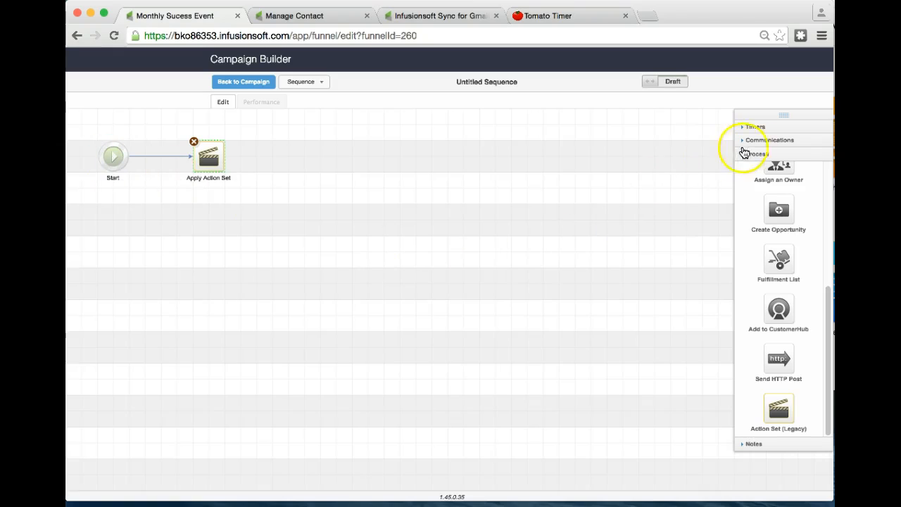
Add an email after the action set in the sequence and open it for editing
left_click(765, 140)
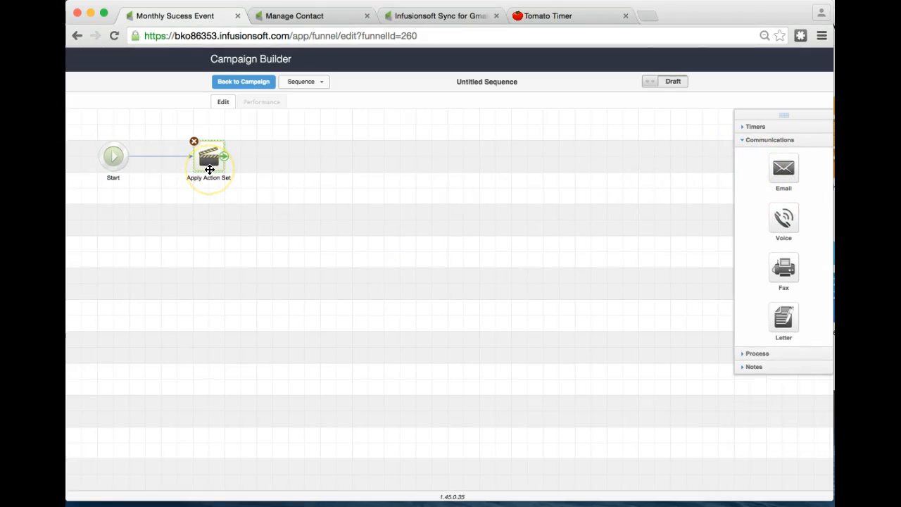
left_click_drag(781, 172, 319, 159)
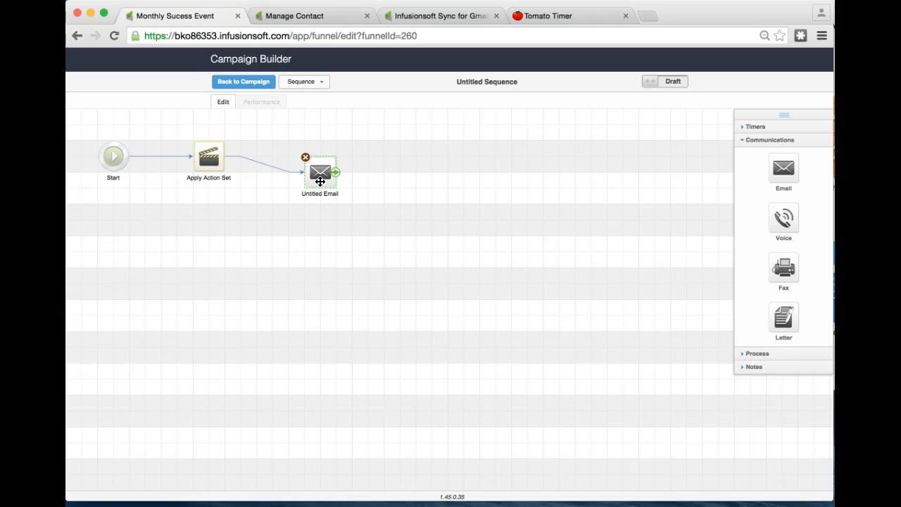
double_click(319, 182)
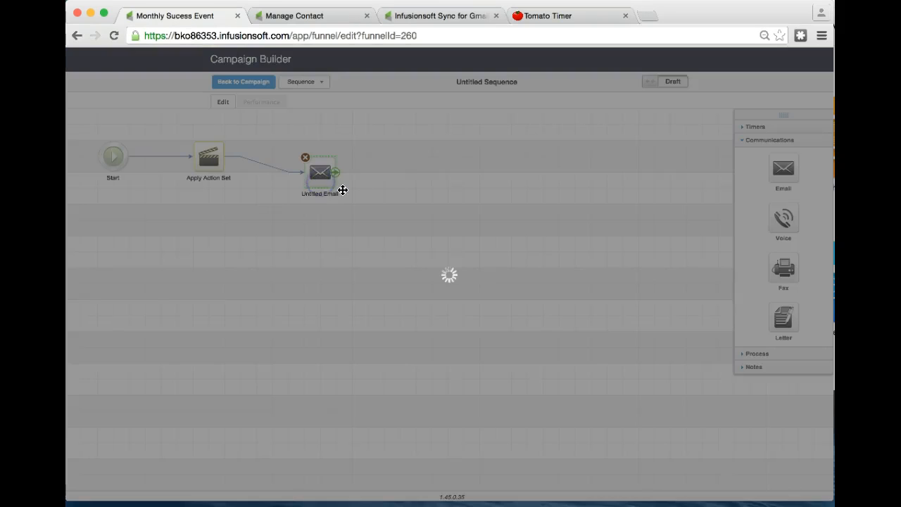
Load the "CC & BCC Example (KRM Communications Debute)" template into the campaign email
left_click(310, 83)
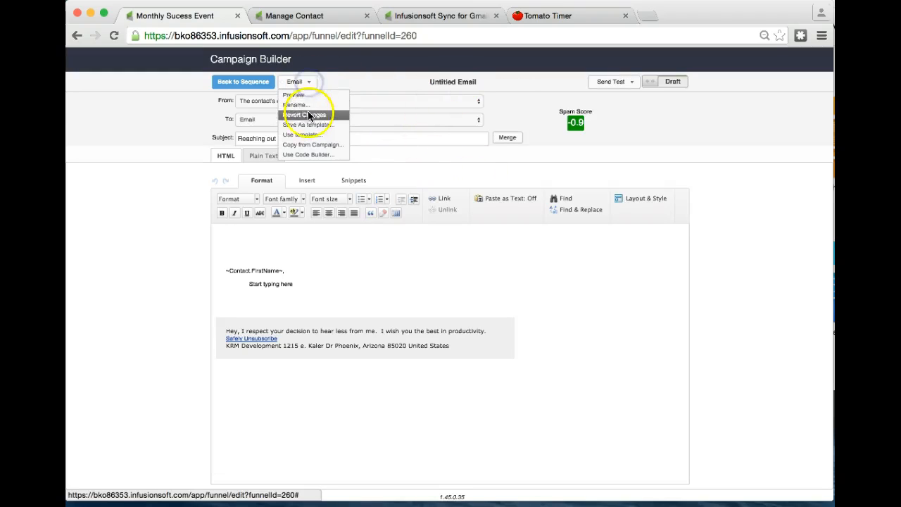
left_click(308, 137)
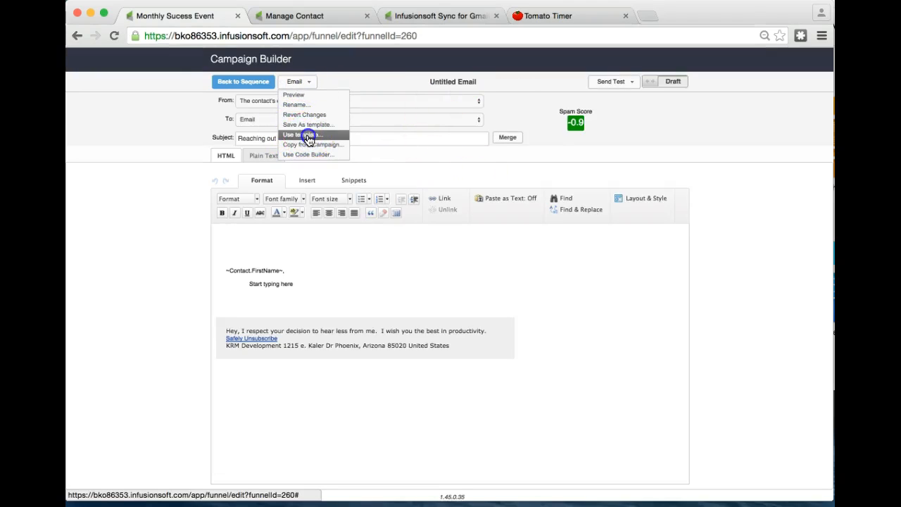
left_click(289, 186)
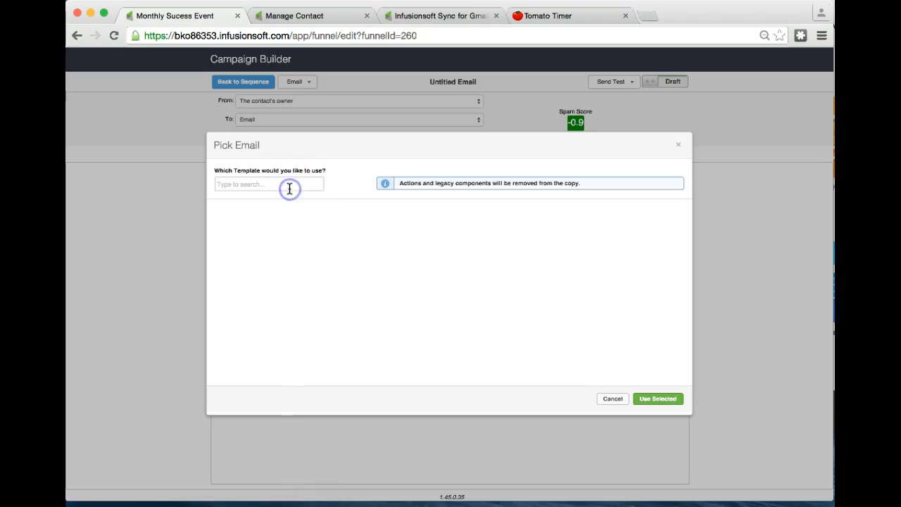
left_click(272, 197)
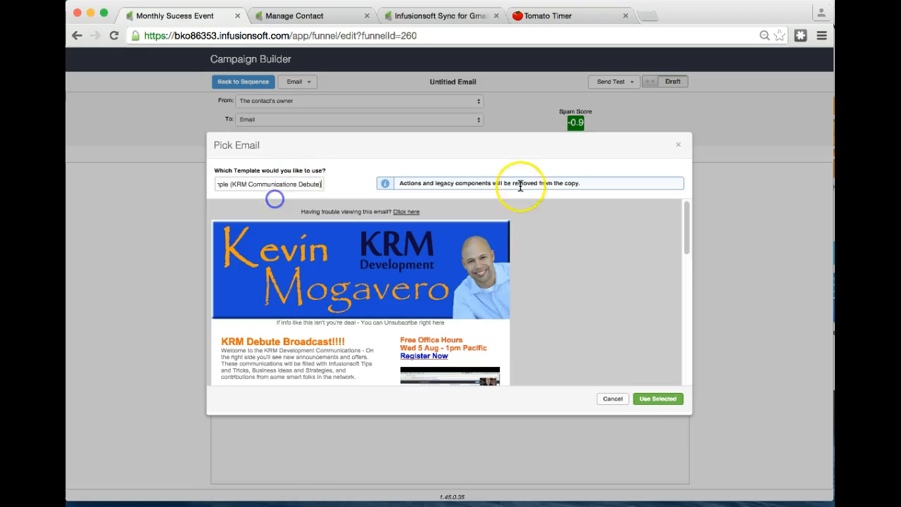
left_click(661, 401)
left_click(654, 400)
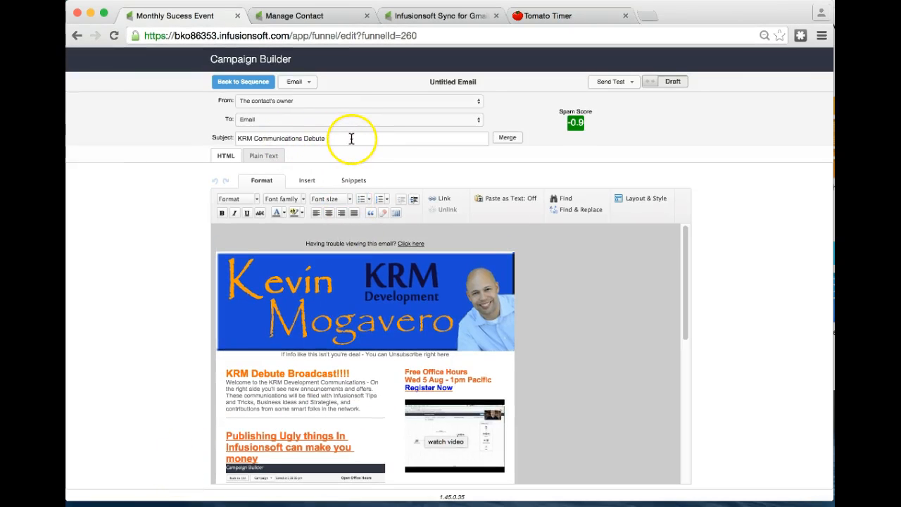
Check the recipient options of the campaign email, and delete that email from the sequence
left_click(257, 120)
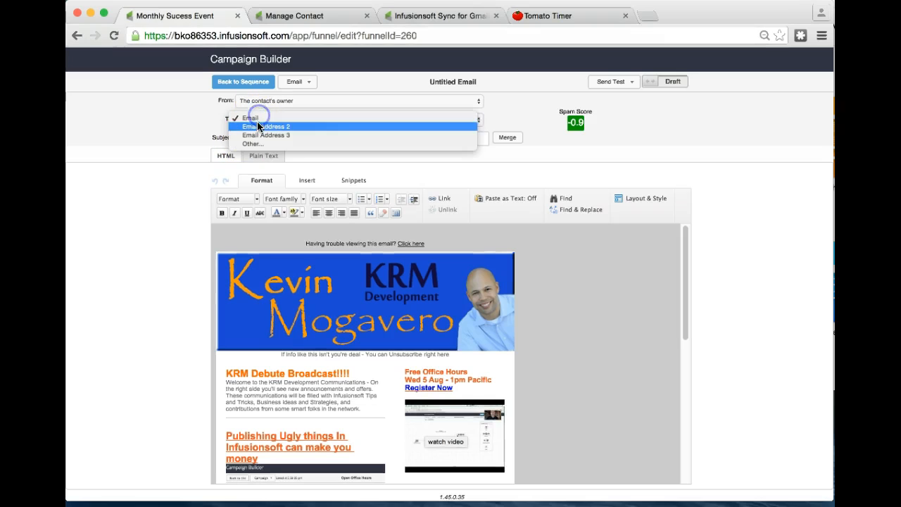
left_click(266, 119)
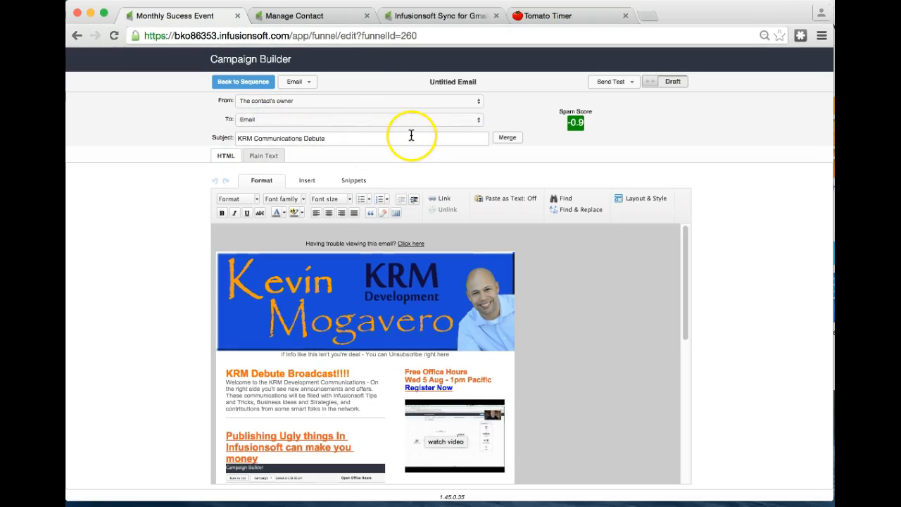
left_click(233, 87)
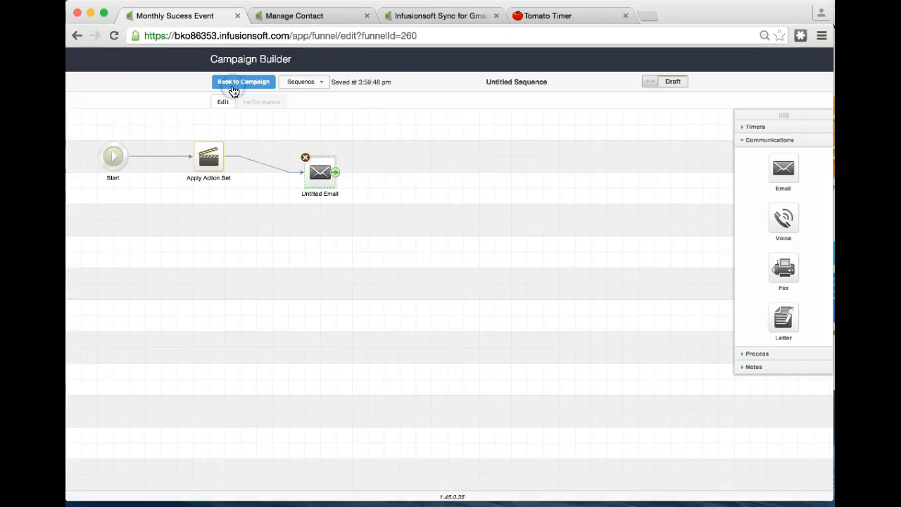
left_click(306, 160)
left_click(643, 195)
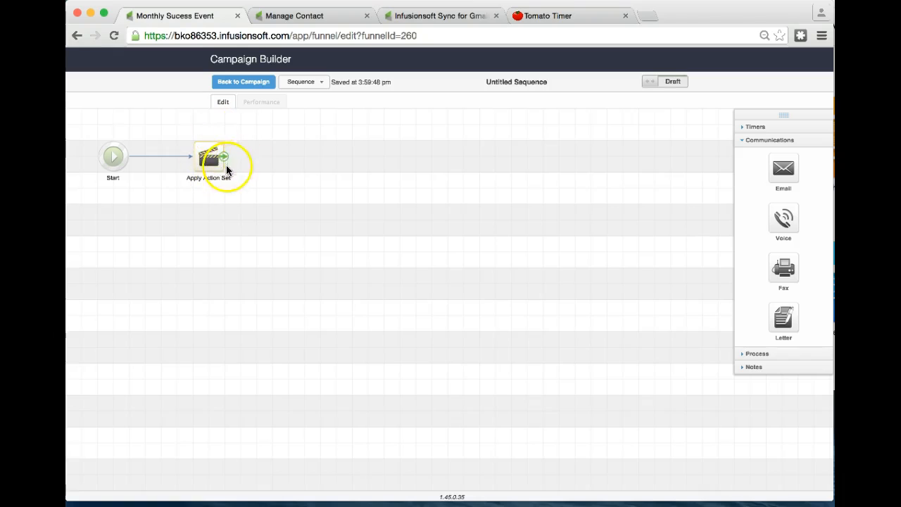
Leave the Monthly Sucess Event campaign and open the Action Sets list in the marketing settings
left_click(244, 83)
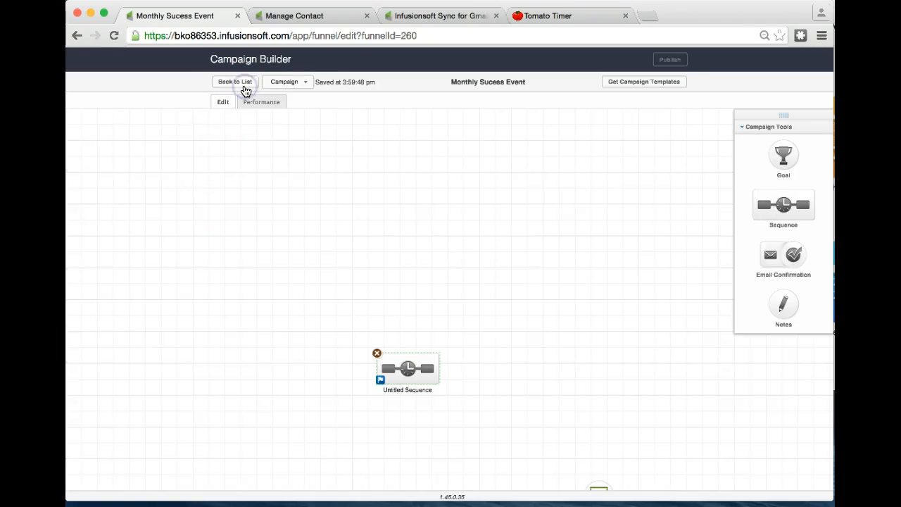
left_click(233, 84)
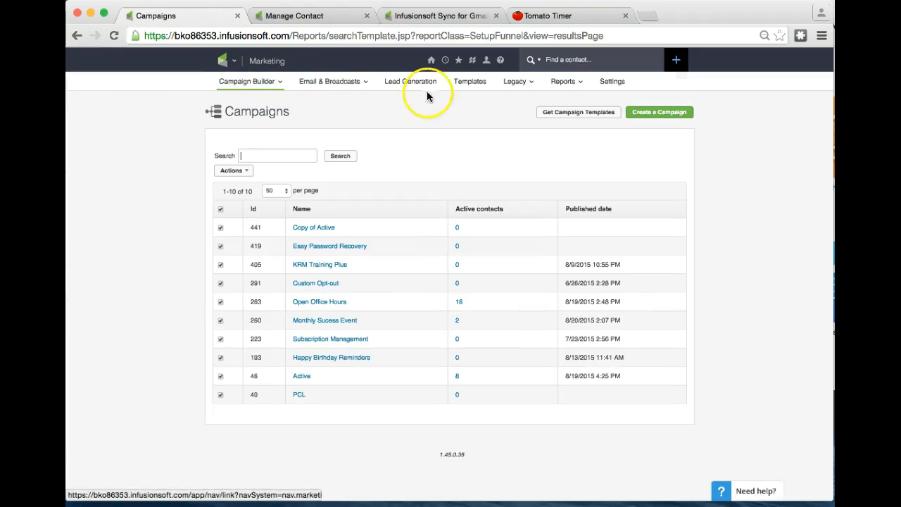
left_click(611, 82)
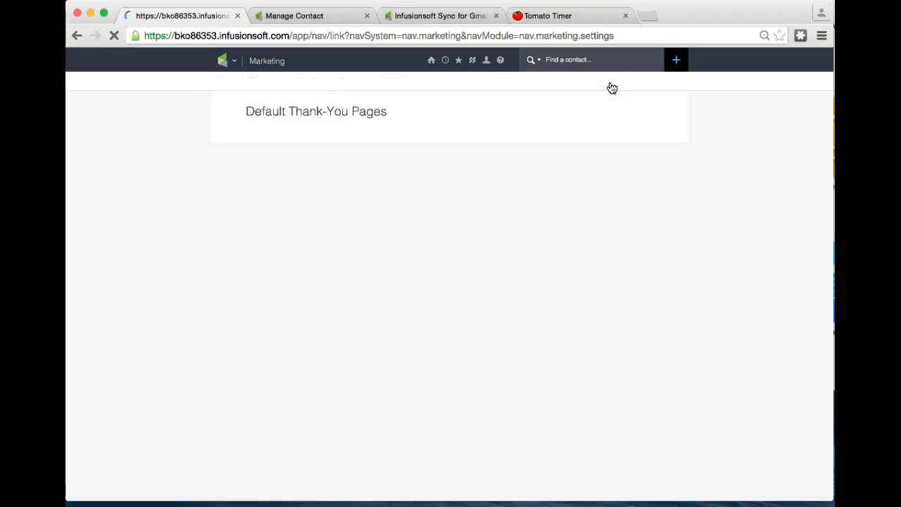
left_click(240, 213)
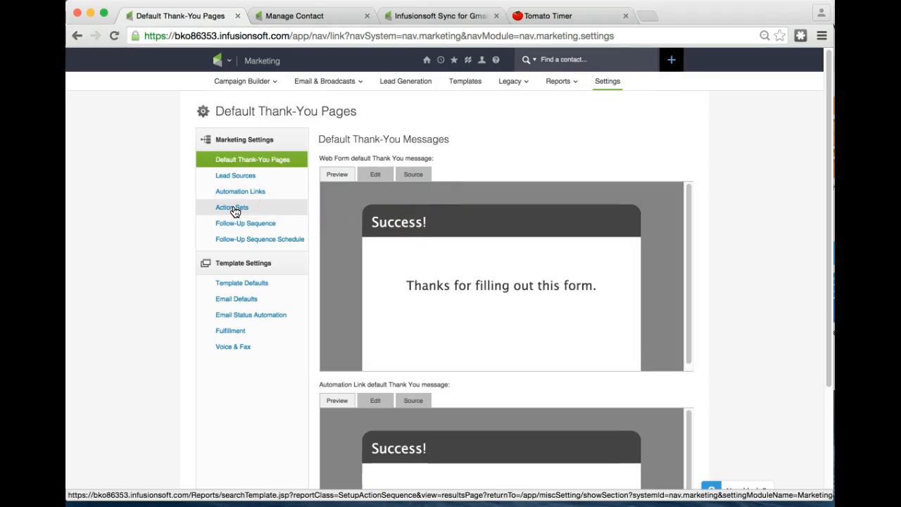
left_click(235, 210)
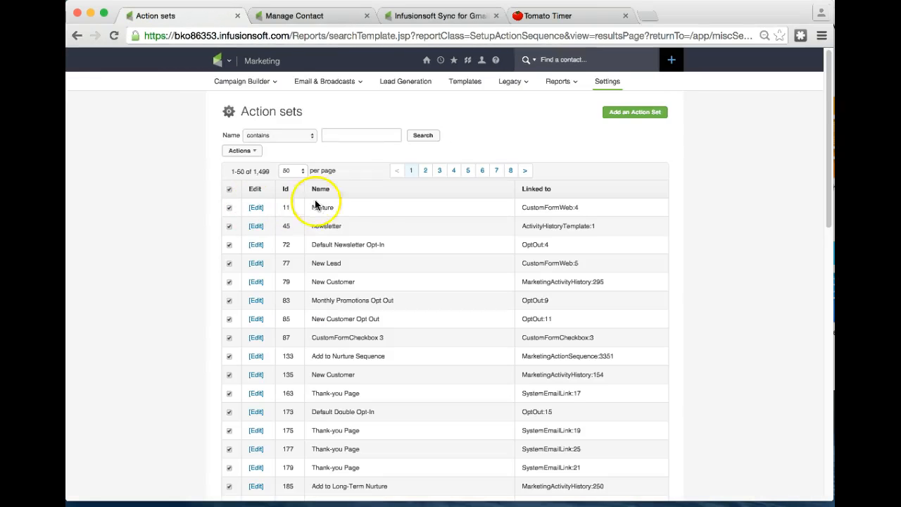
Start a new action set and name it "*CC and BCC in CB"
left_click(626, 111)
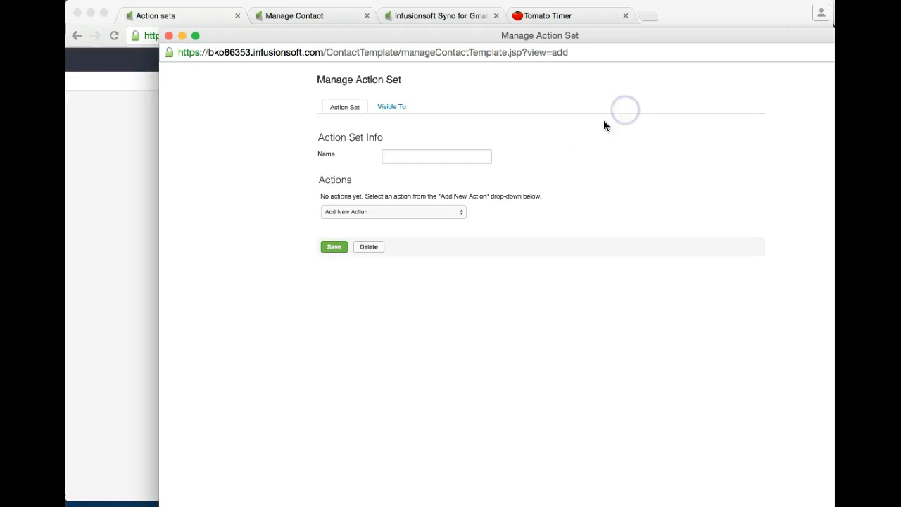
left_click(405, 156)
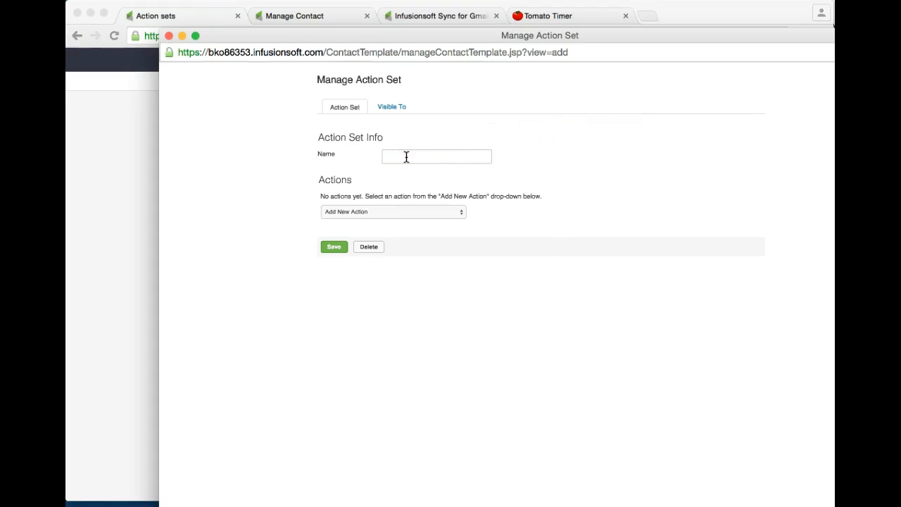
type("*")
key("BackSpace")
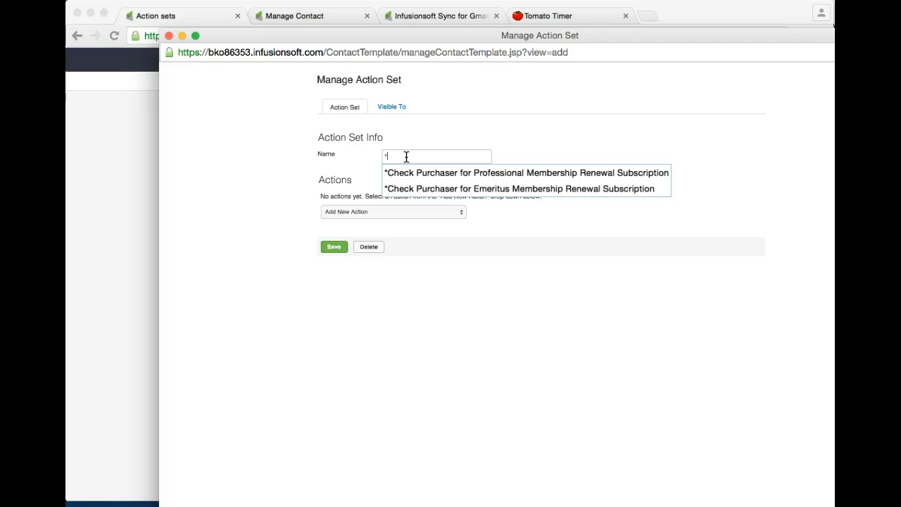
type("cc")
type(" and B")
type("CC")
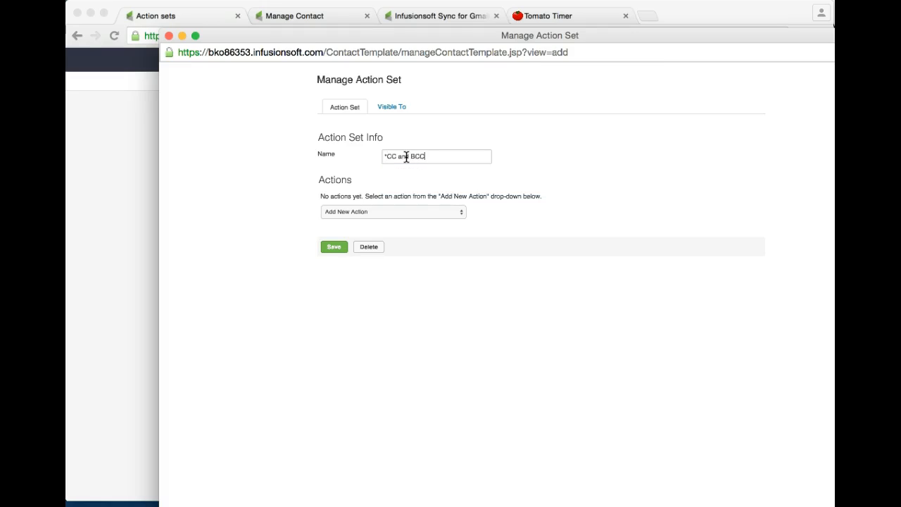
type(" in CB")
Add a Send an Email action using the "CC & BCC Example" template to the action set and save the set
left_click(347, 211)
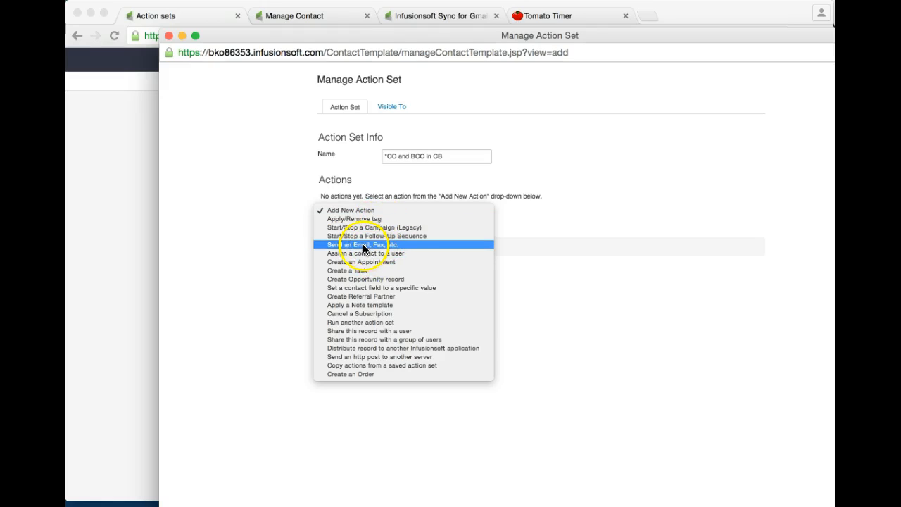
left_click(363, 244)
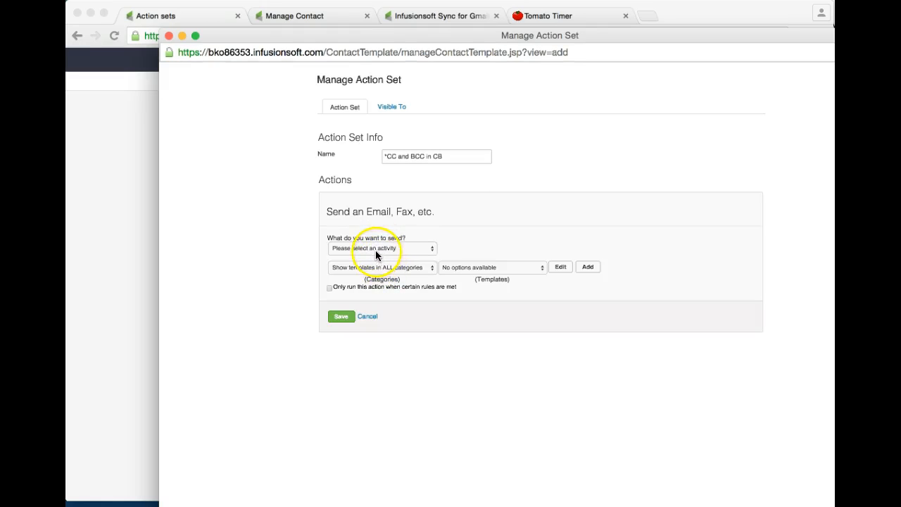
left_click(375, 250)
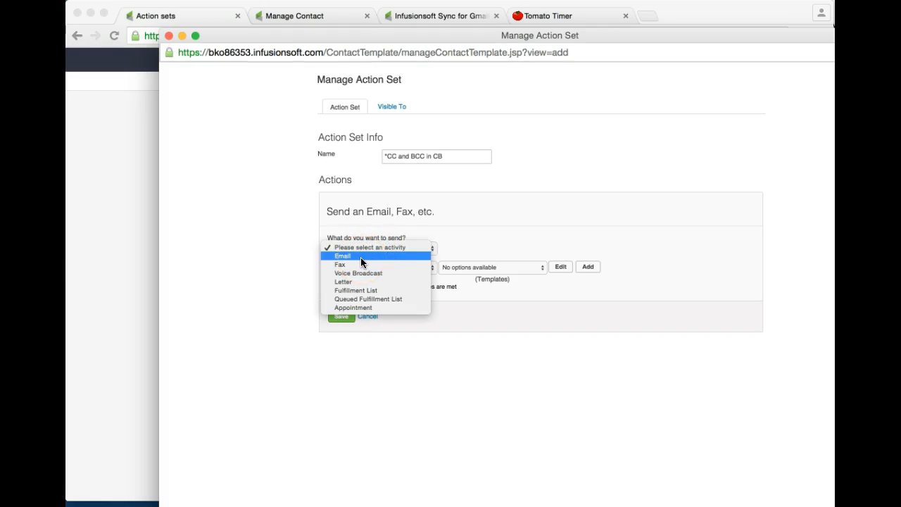
left_click(360, 258)
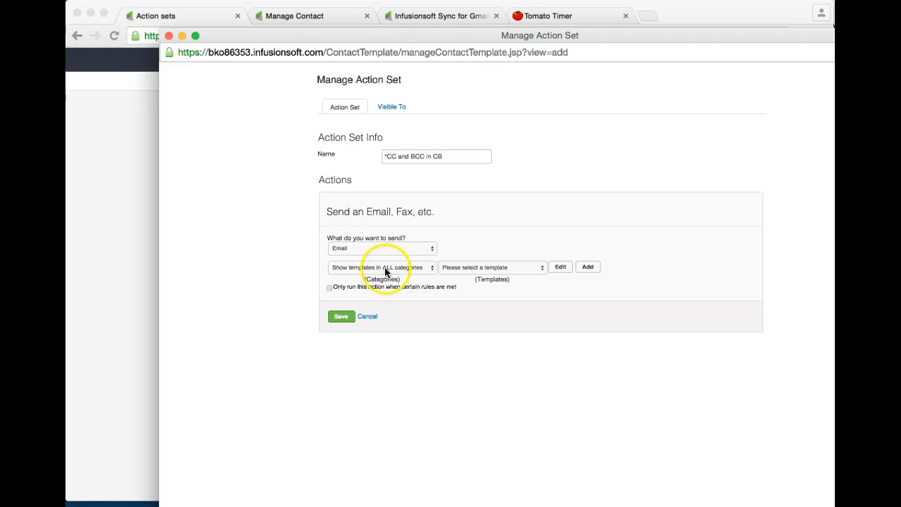
left_click(491, 270)
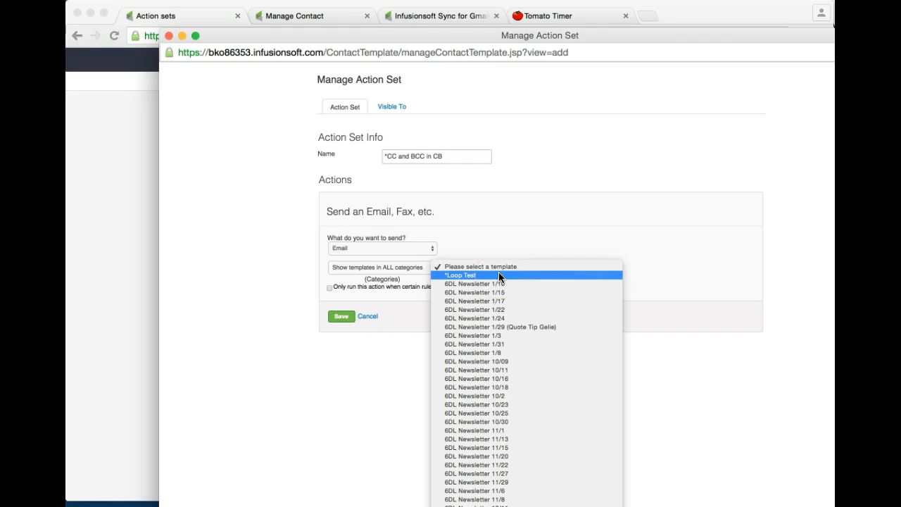
scroll(499, 272, "down", 5)
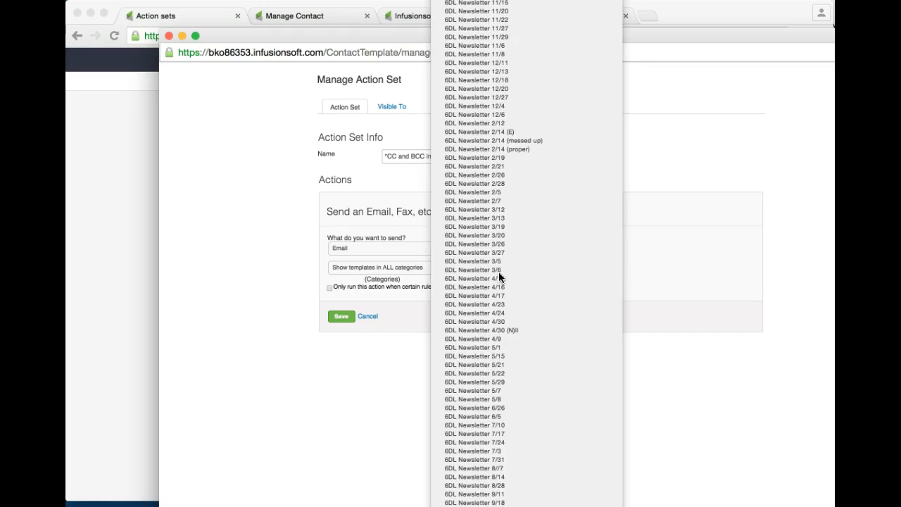
left_click(485, 505)
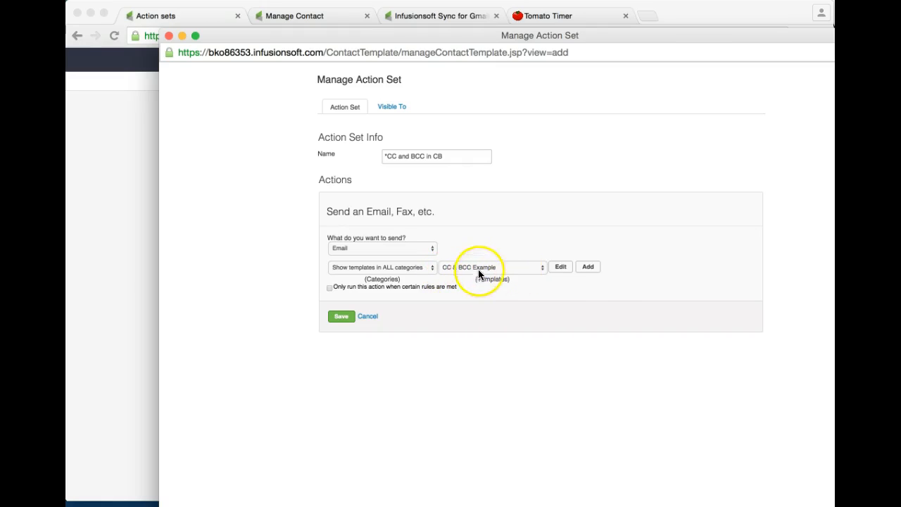
left_click(546, 289)
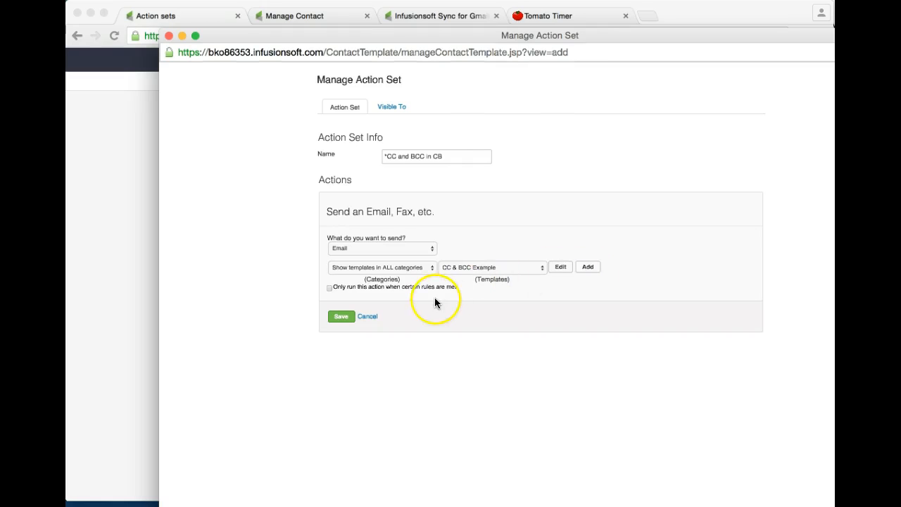
left_click(336, 317)
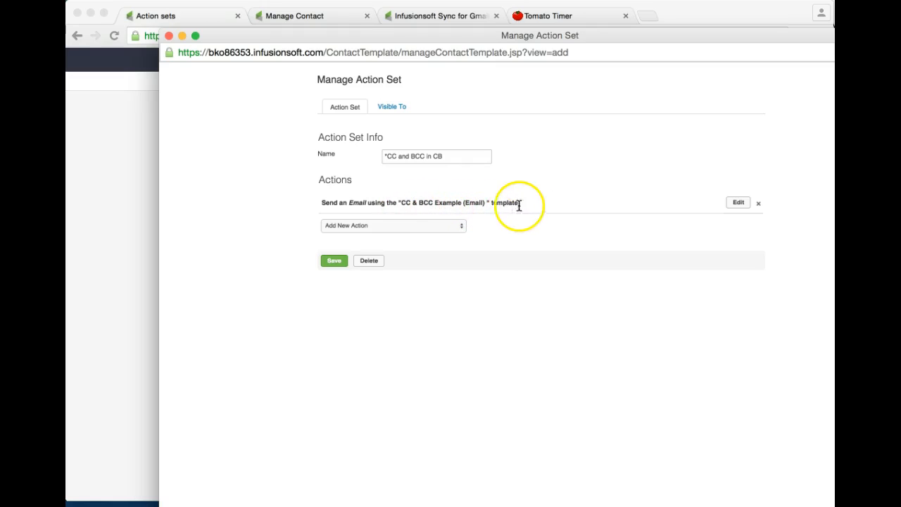
left_click(341, 261)
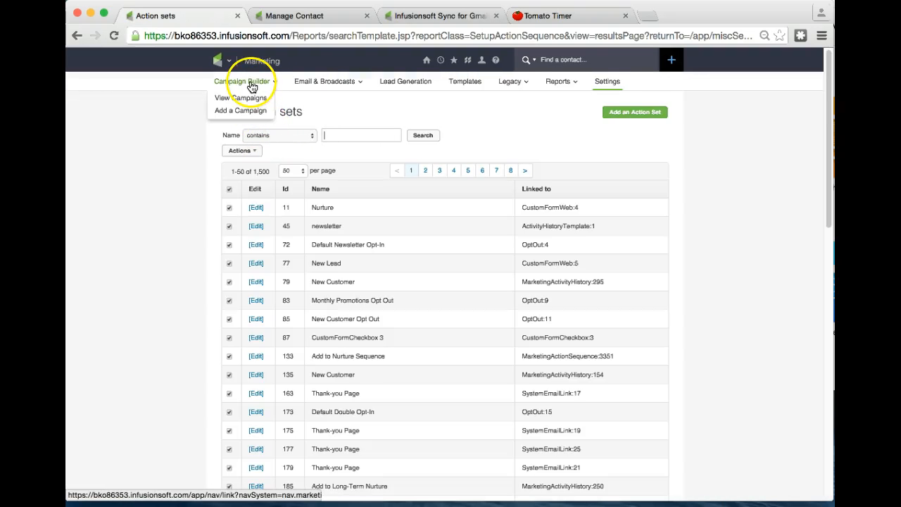
Reopen the Monthly Sucess Event campaign and open the separate untitled sequence containing the action set step
left_click(250, 83)
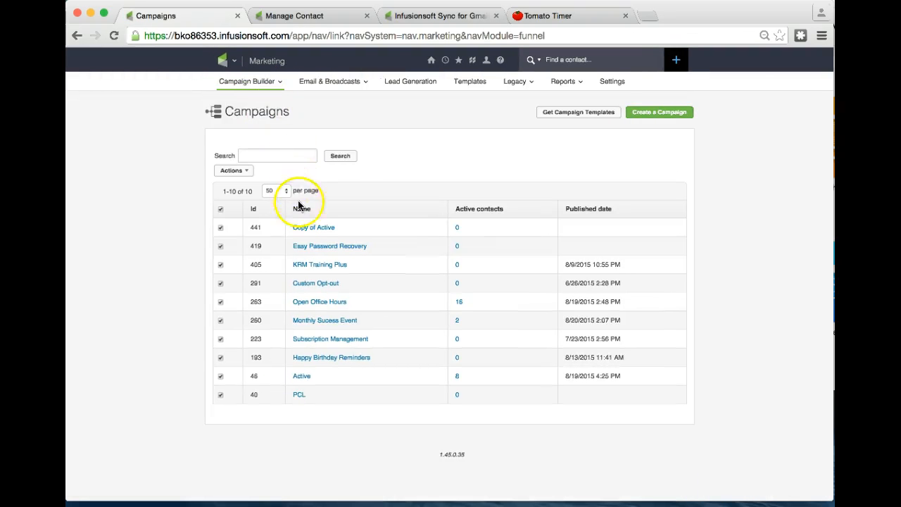
left_click(317, 321)
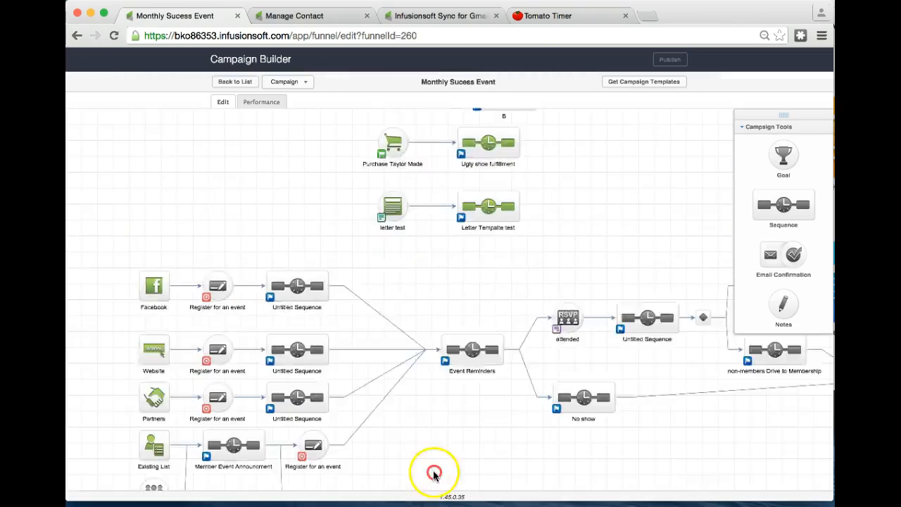
double_click(429, 337)
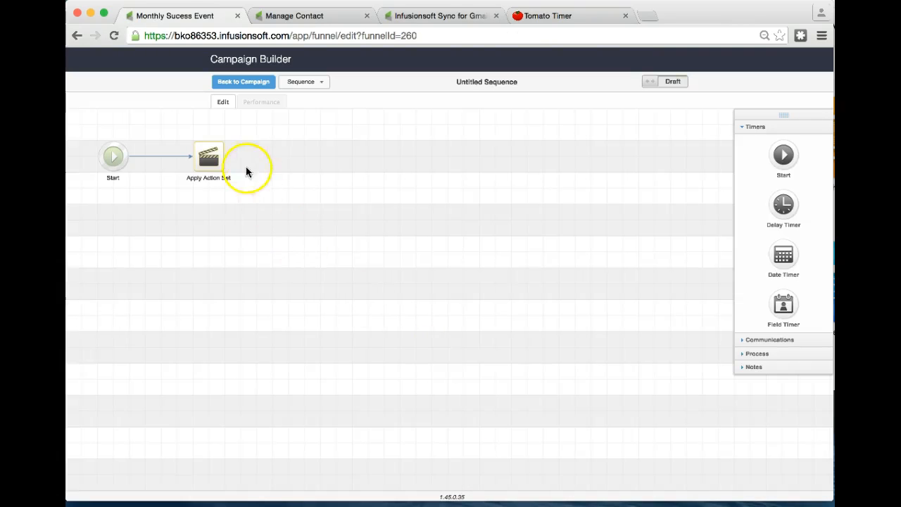
Configure the sequence's Apply Action Set step to run "*CC and BCC in CB" and save it
double_click(210, 164)
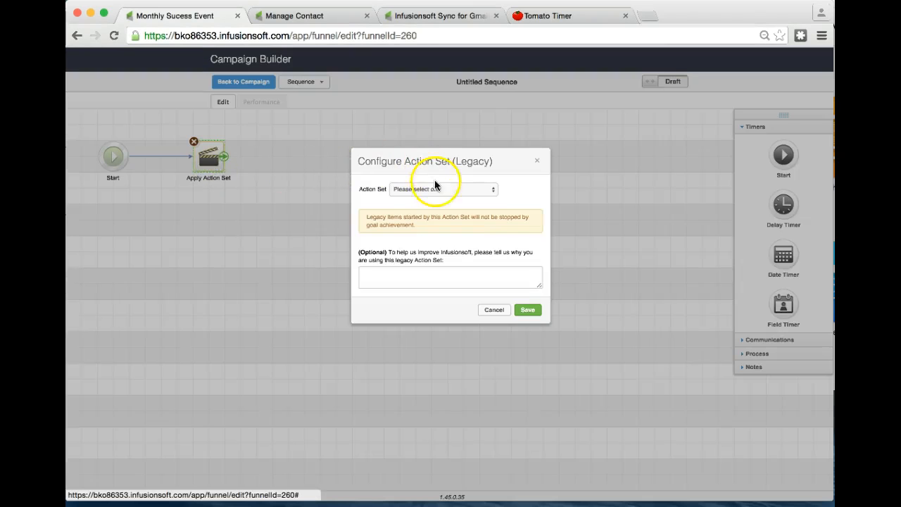
left_click(435, 187)
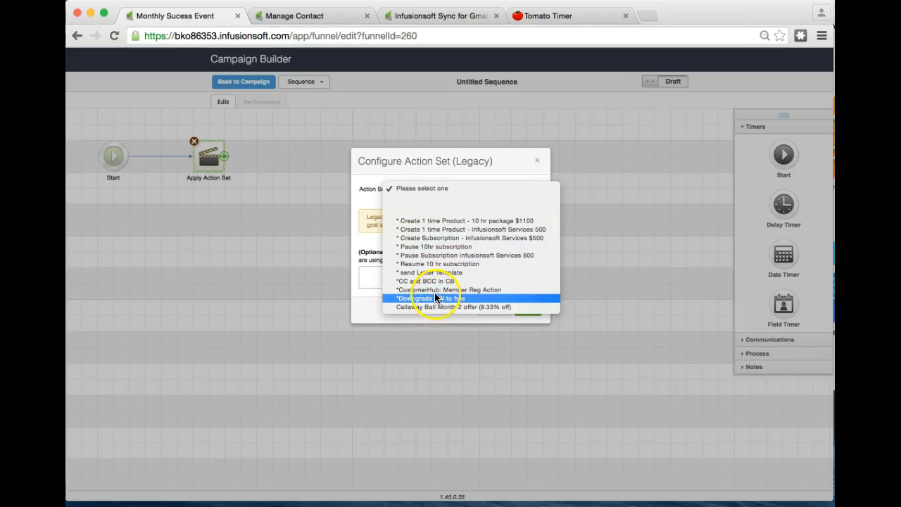
left_click(433, 283)
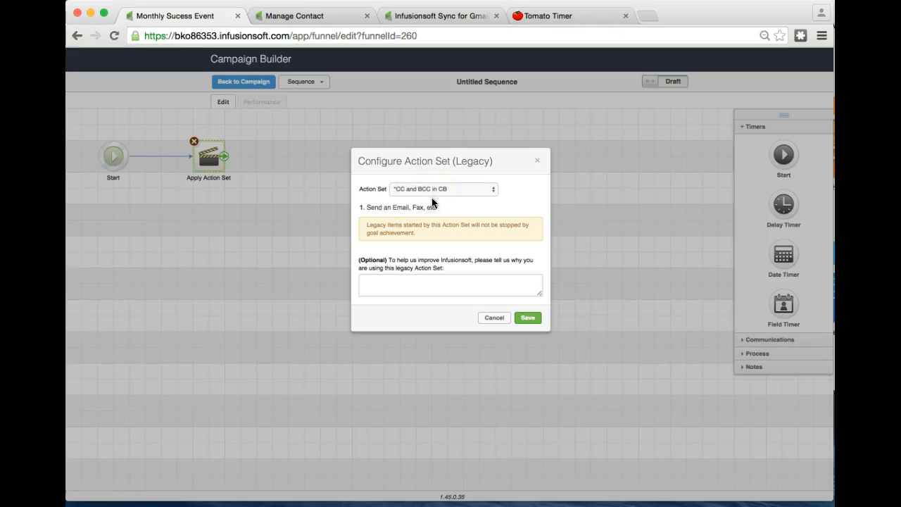
left_click(415, 285)
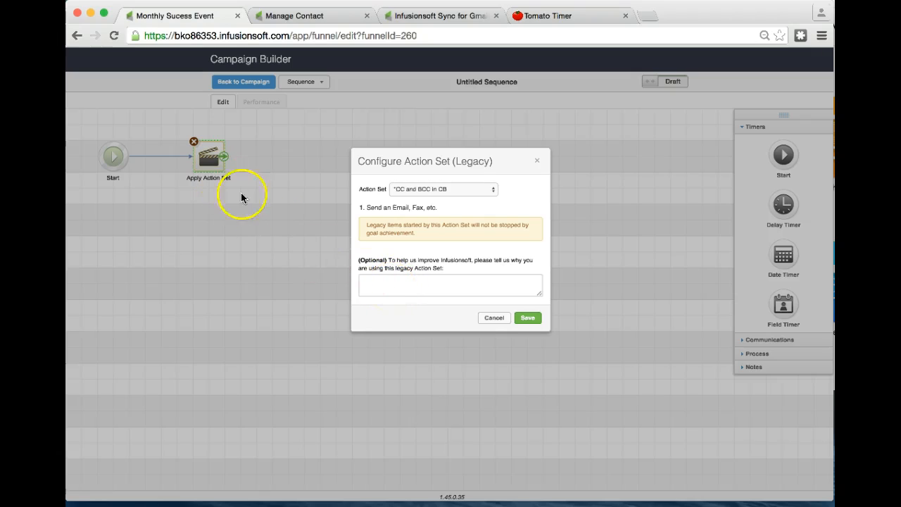
left_click(531, 324)
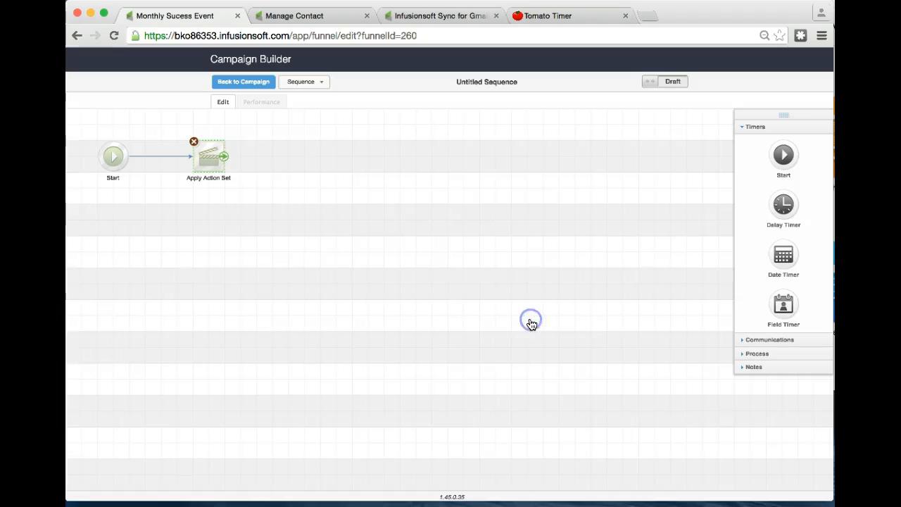
Rename the Apply Action Set step in the sequence as "Send - Title of email"
double_click(221, 177)
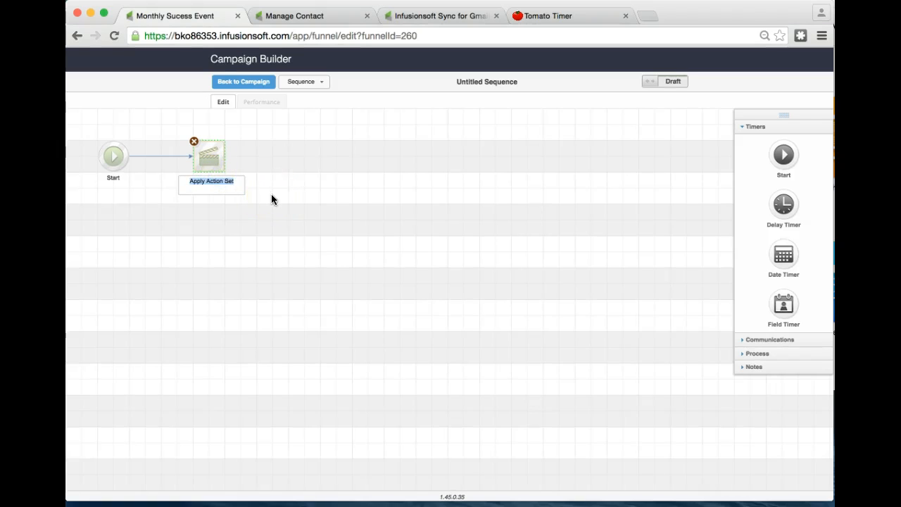
type("Title of email")
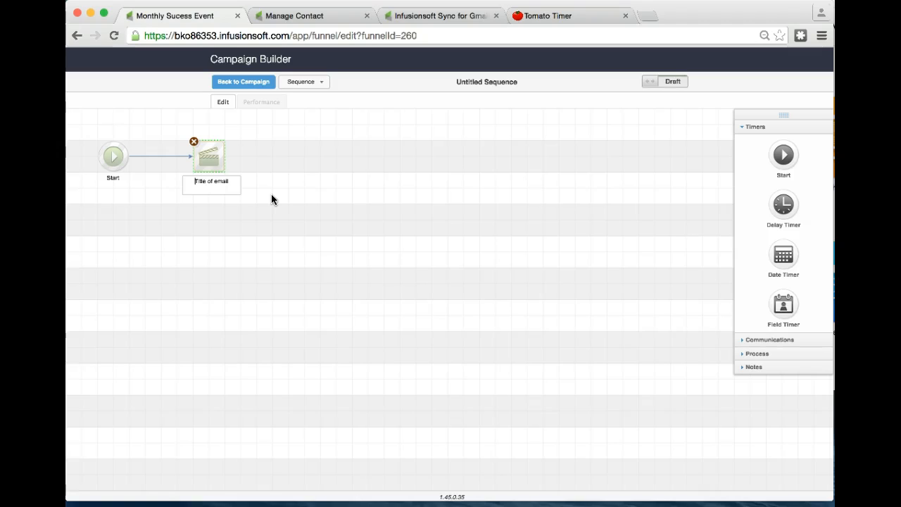
type("Send -")
left_click(288, 140)
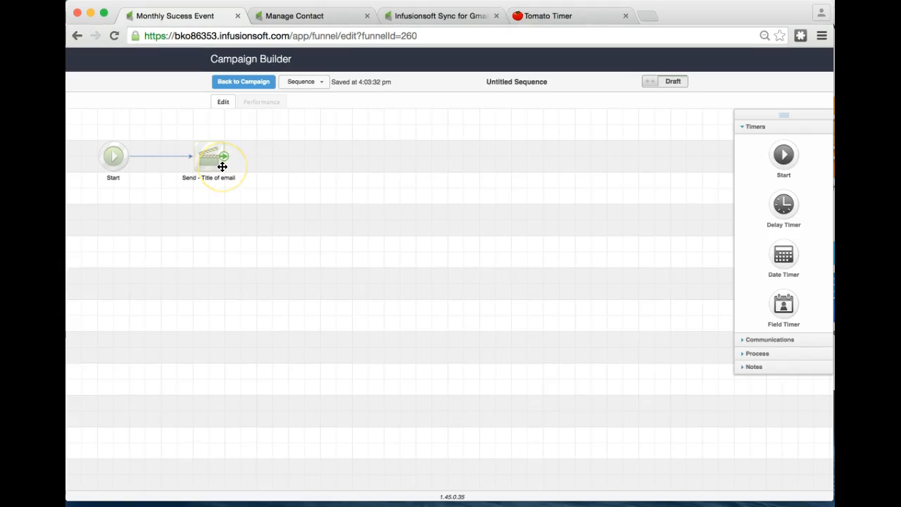
left_click(289, 169)
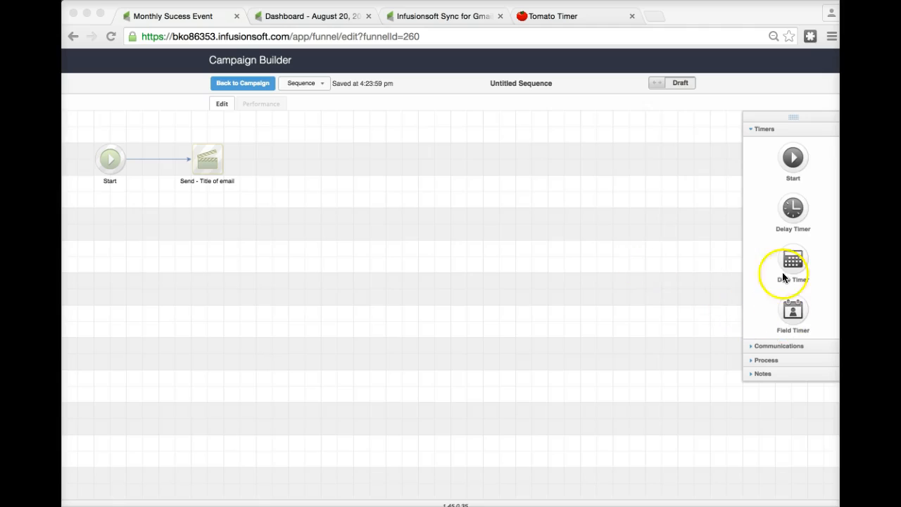
Add an Email communication to the sequence, connected after the "Send - Title of email" step
left_click(771, 345)
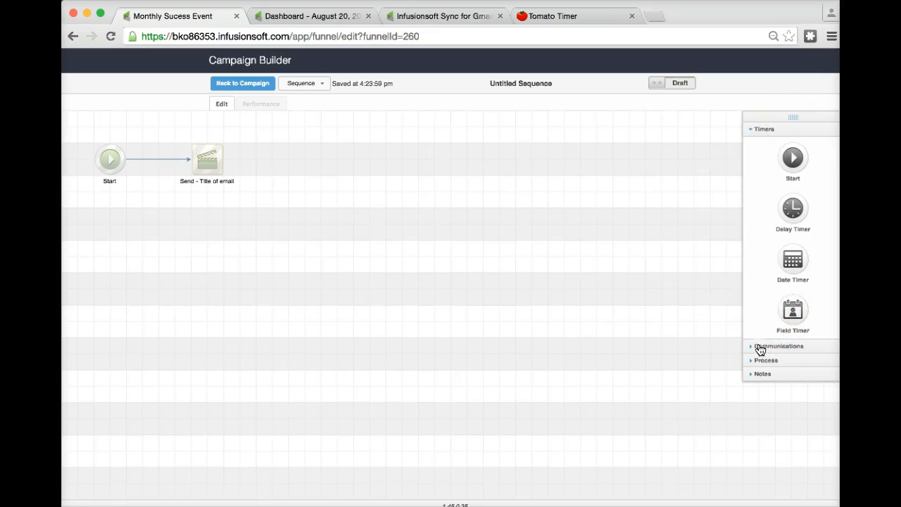
left_click(761, 347)
left_click_drag(793, 173, 294, 157)
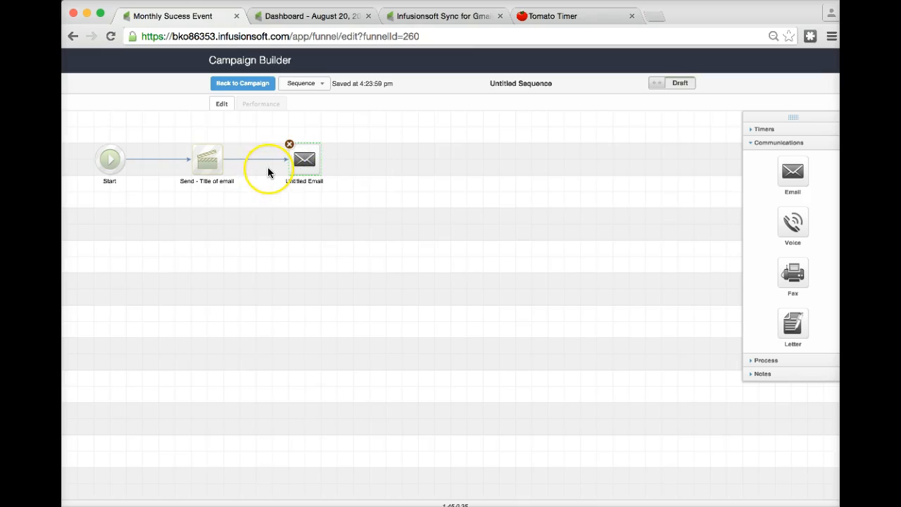
Duplicate the new untitled email and place the unconnected copy after the original in the same row
left_click(308, 159)
left_click_drag(308, 159, 401, 161)
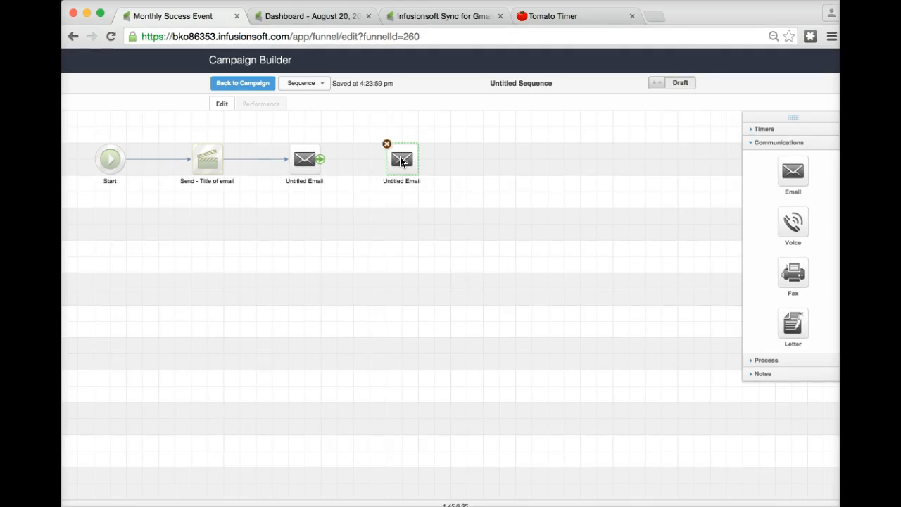
left_click(401, 161)
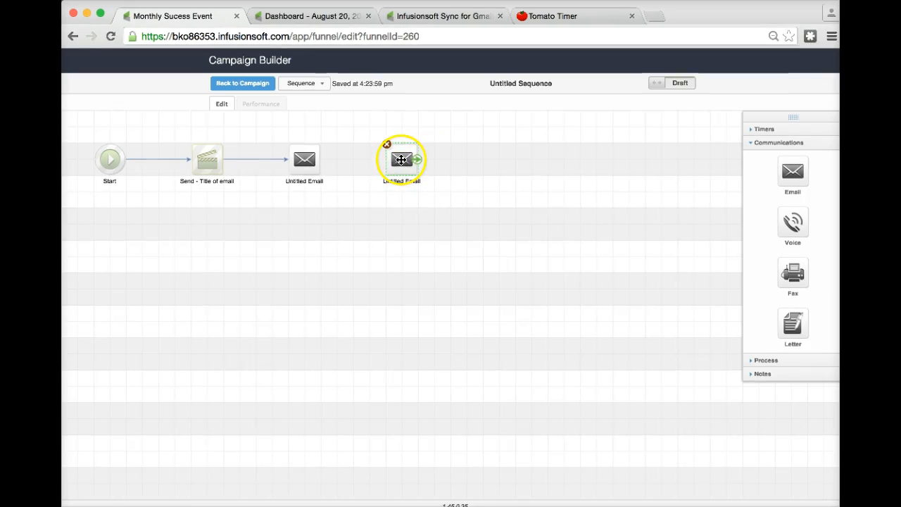
Address the duplicate email to Other using the additional contact merge field "Email Address 2", and return to the sequence
double_click(409, 160)
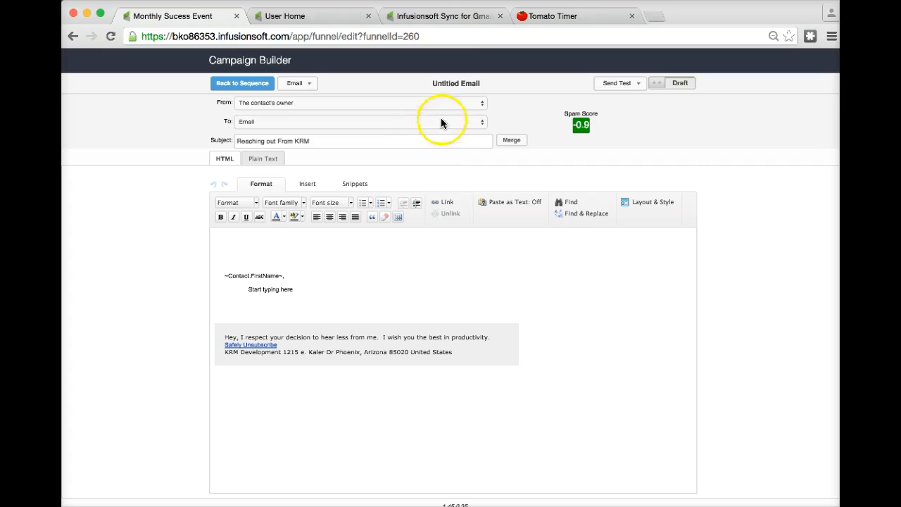
left_click(441, 121)
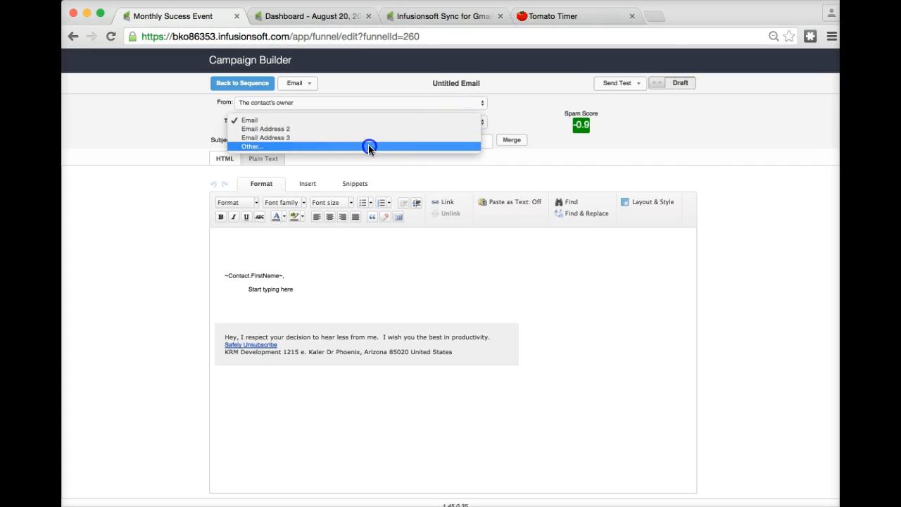
left_click(368, 147)
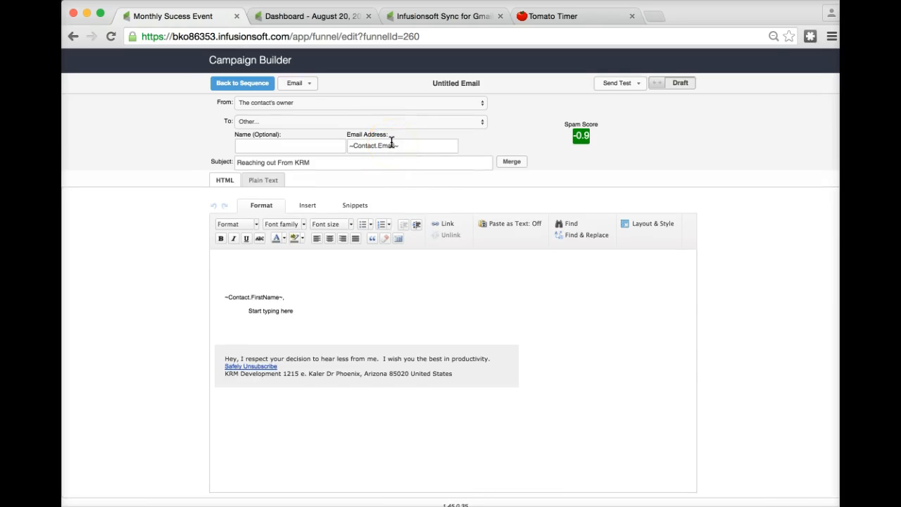
left_click_drag(401, 145, 331, 145)
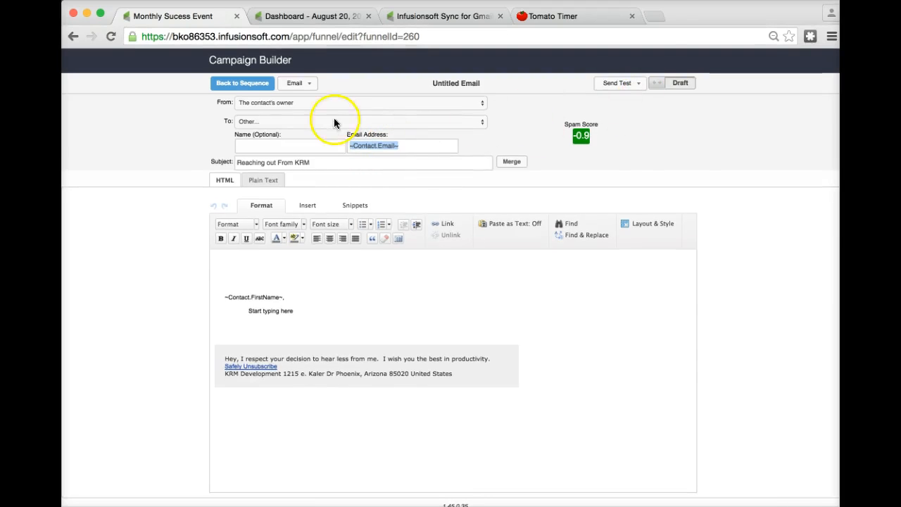
left_click(510, 162)
left_click(107, 262)
left_click(141, 318)
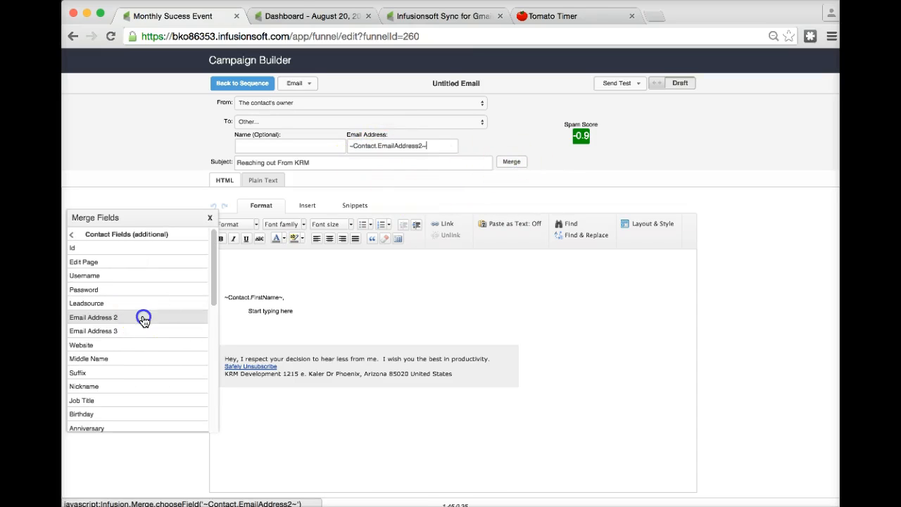
left_click(240, 84)
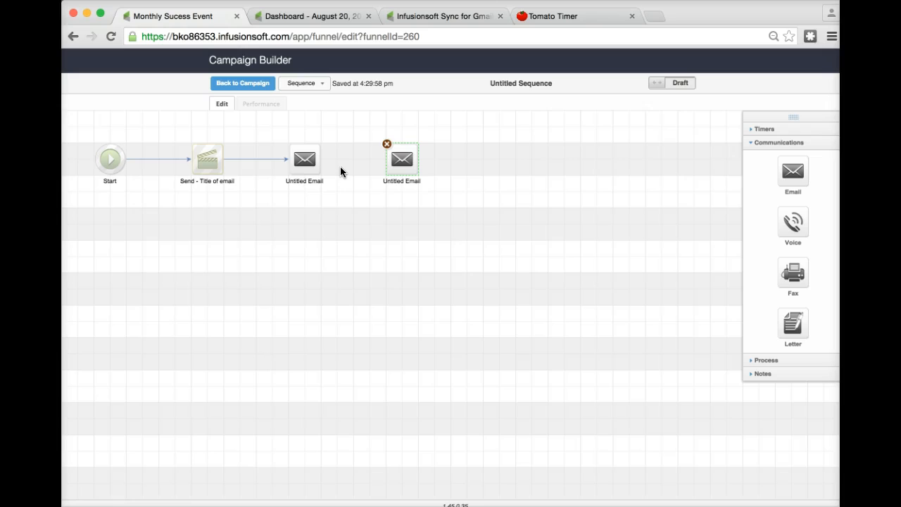
left_click(470, 171)
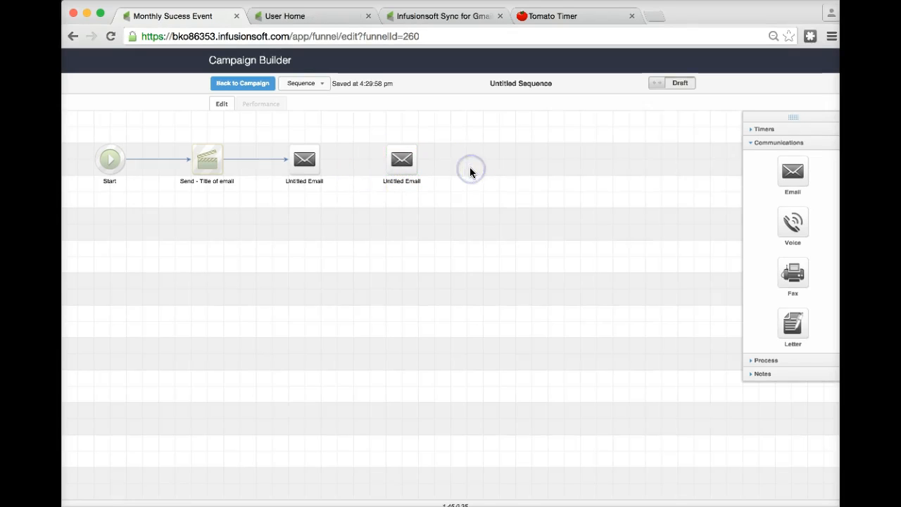